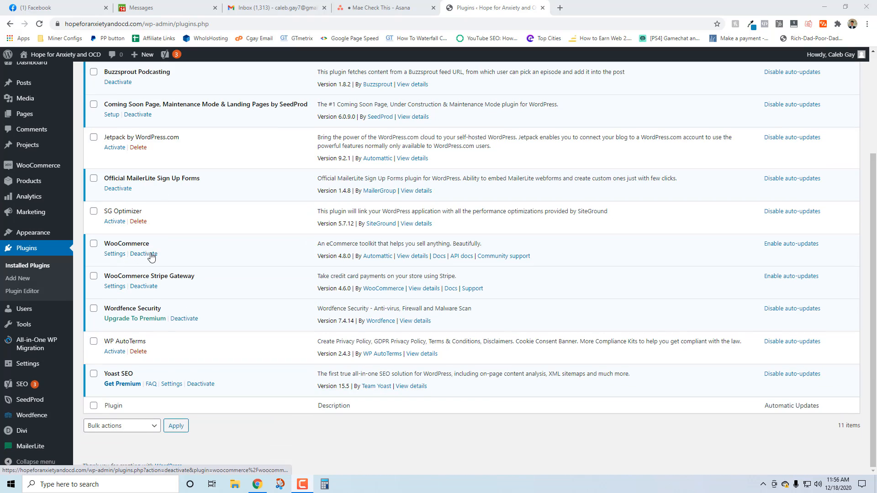
Search the plugin directory for "woocommerce" from the page for adding new plugins
scroll(144, 251, "up", 3)
left_click(140, 76)
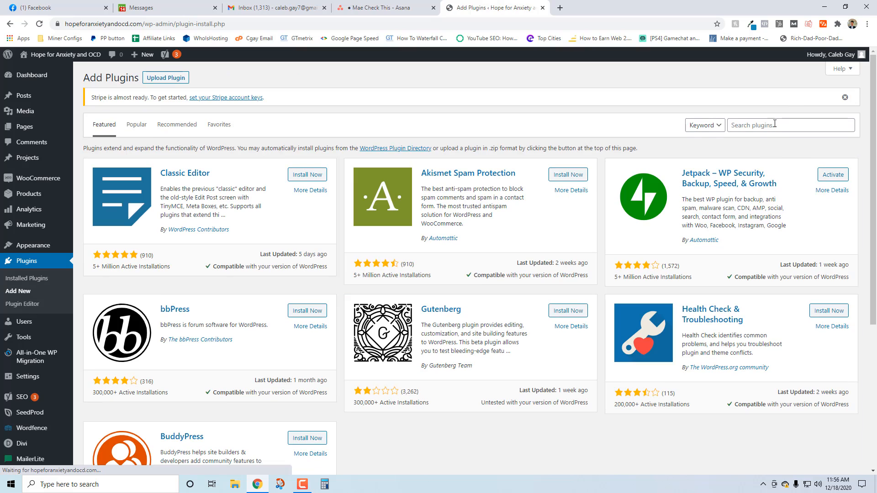
left_click(774, 124)
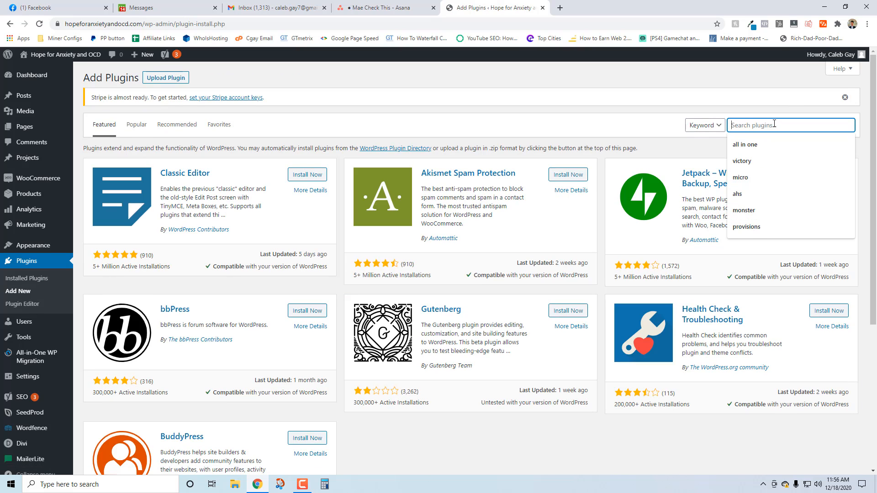
type("woocome")
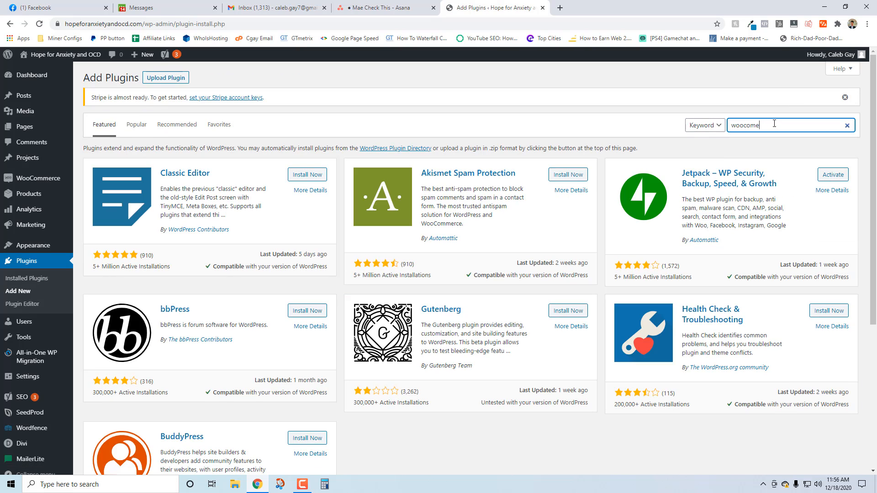
key("BackSpace")
type("merce")
key("Return")
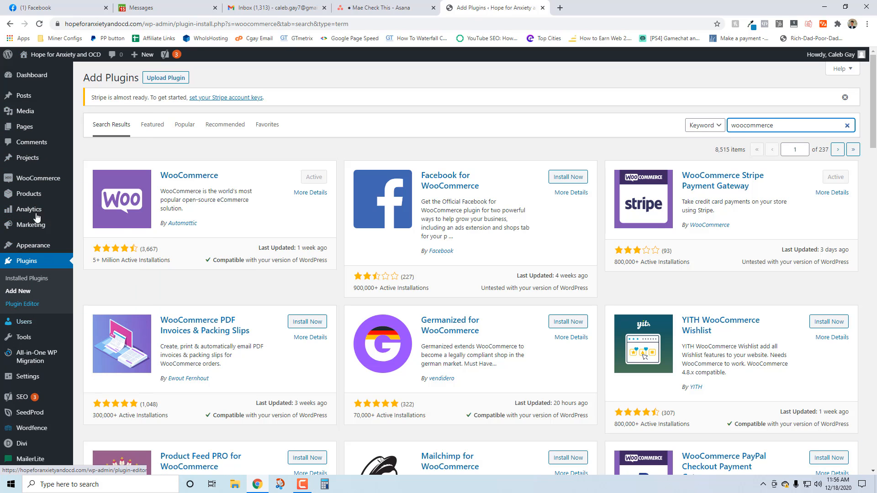
Start a new store product
mouse_move(48, 192)
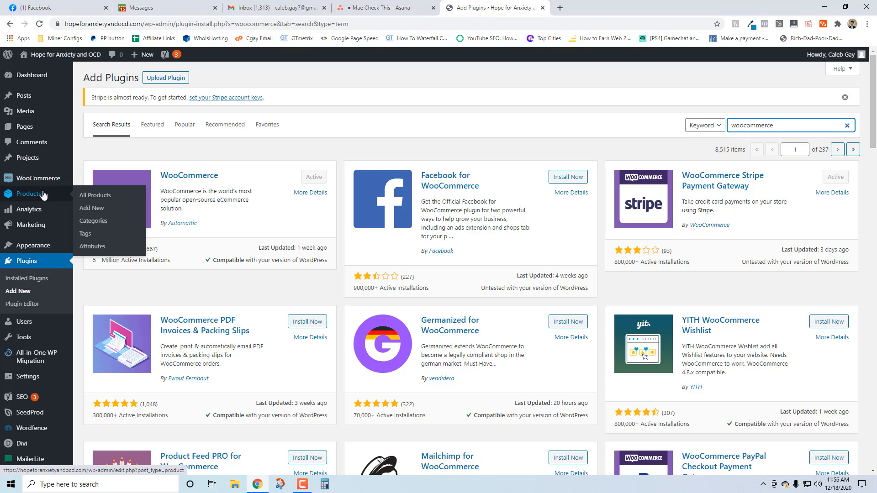
mouse_move(28, 181)
left_click(94, 208)
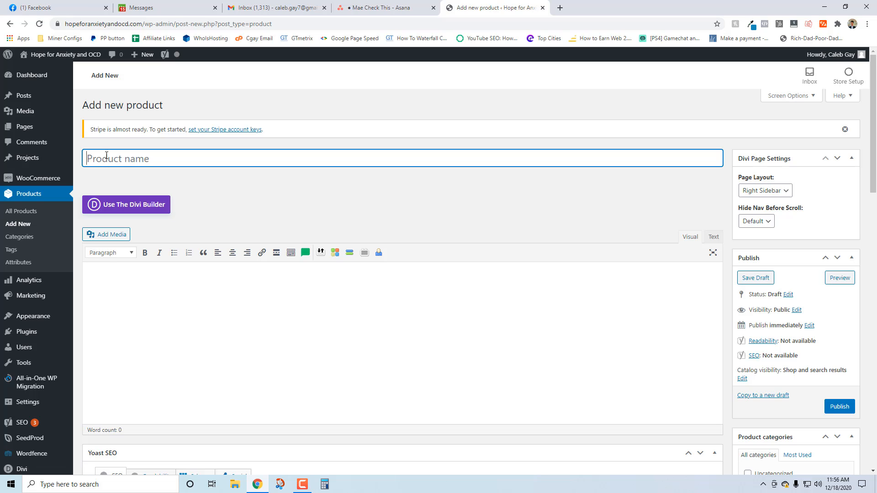
Check the e-book title in the client's Upwork message and name the product "Finding A Good Fit On The First Try (Ebook)"
left_click(168, 8)
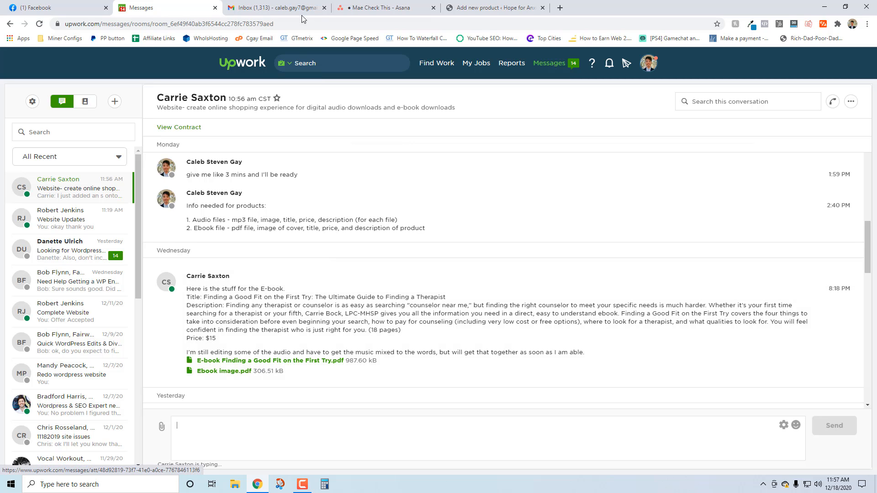
left_click(493, 8)
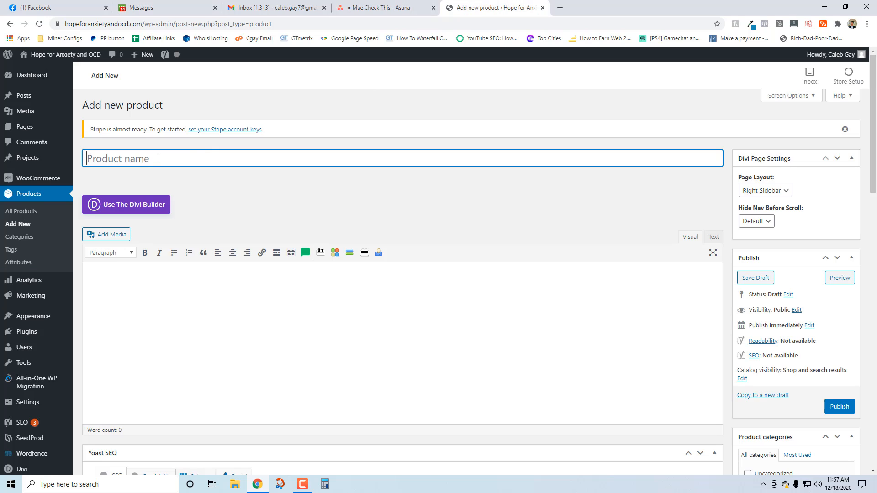
type("Finding A Good Fit On The")
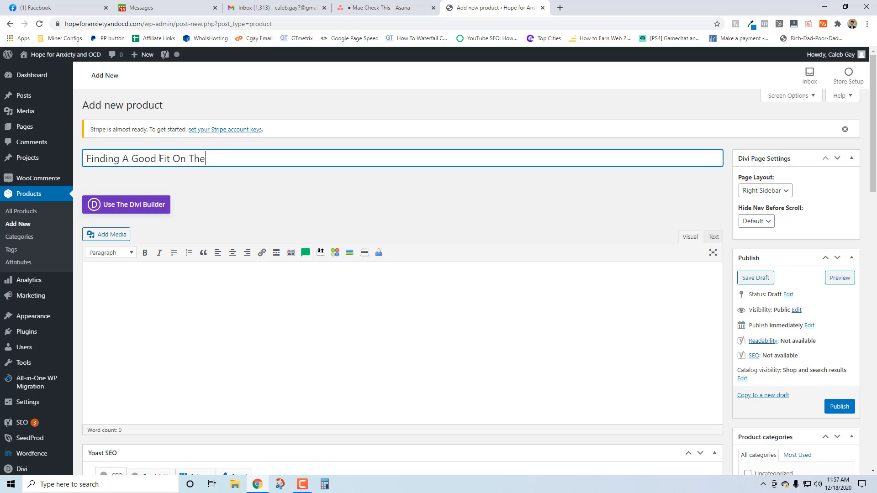
type(" First Try (Ebook)")
Download "E-book Finding a Good Fit on the First Try.pdf" from the client's Upwork message and return to the new product page
key("ctrl+shift+Tab")
key("ctrl+shift+Tab")
key("ctrl+shift+Tab")
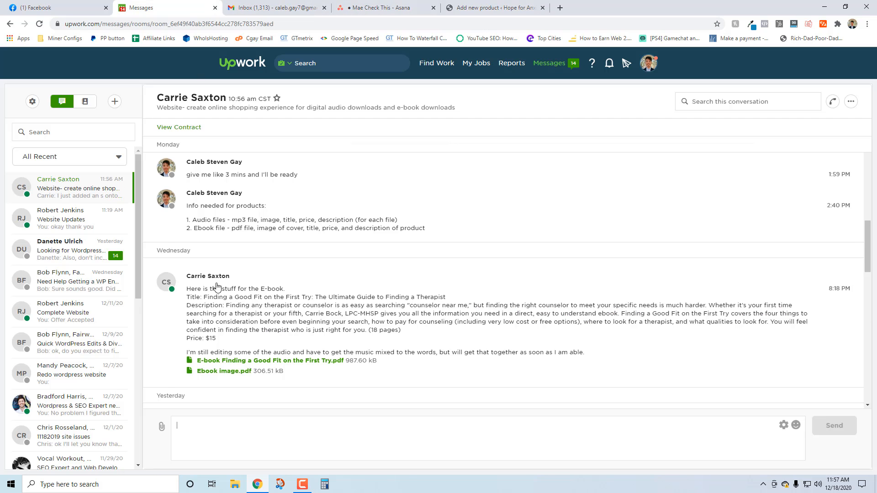
left_click(288, 361)
left_click(535, 6)
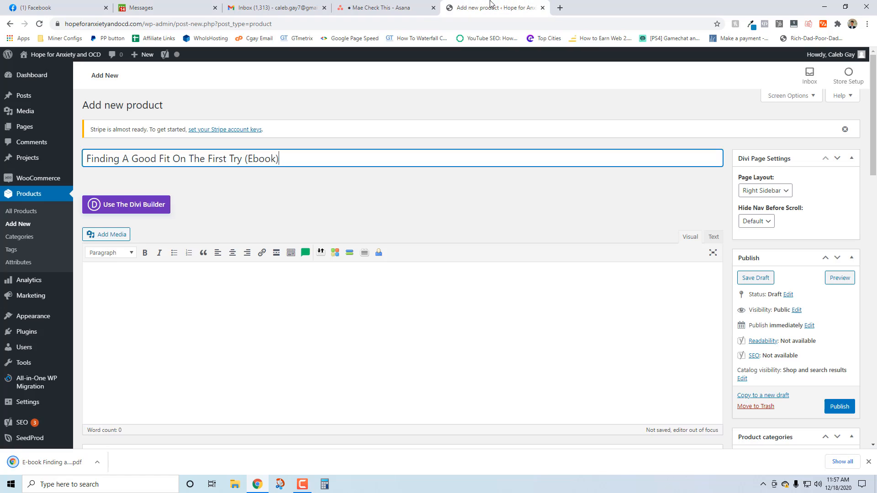
left_click(205, 319)
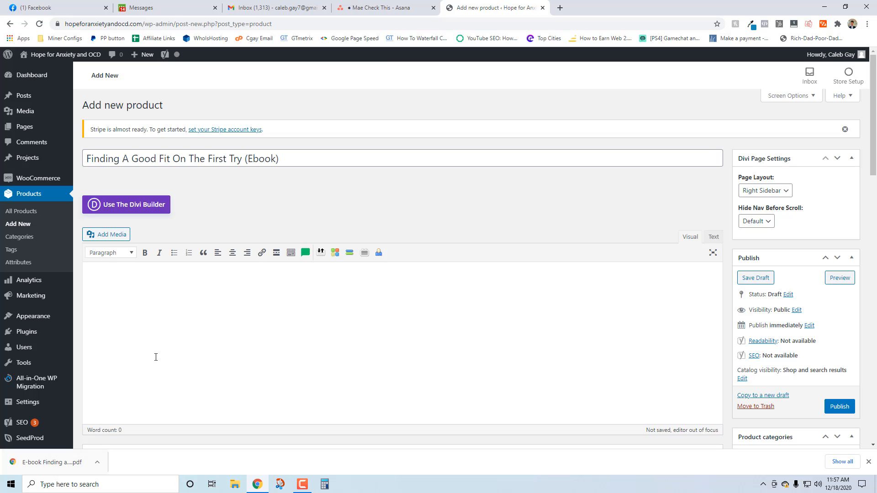
Replace the product name with "Finding a Good Fit on the First Try: The Ultimate Guide to Finding a Therapist", copied from the Upwork message
left_click(143, 8)
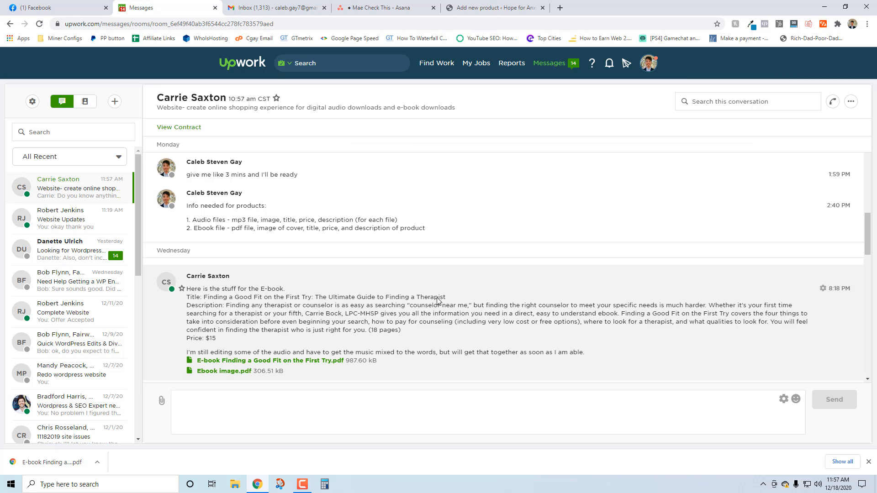
left_click_drag(449, 297, 202, 298)
key("ctrl+c")
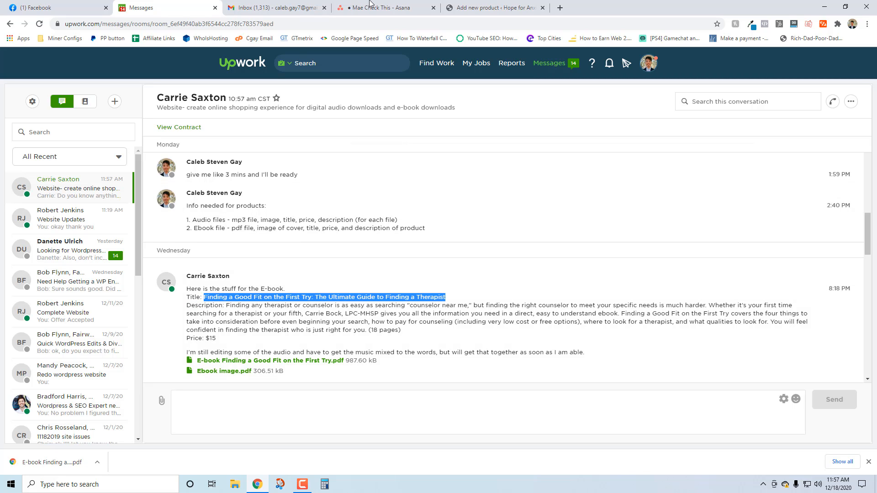
left_click(491, 8)
triple_click(239, 156)
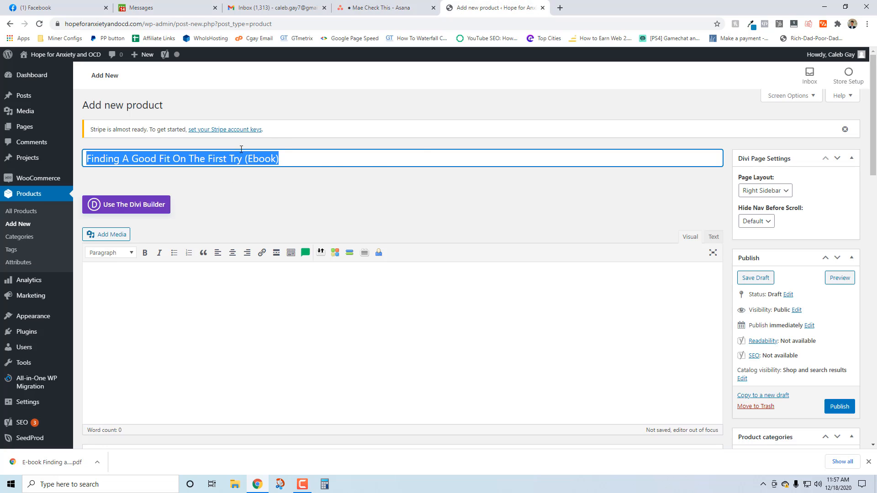
key("ctrl+v")
Copy the e-book description, including "(18 pages)", from the Upwork message into the product's main description
key("ctrl+shift+Tab")
key("ctrl+shift+Tab")
key("ctrl+shift+Tab")
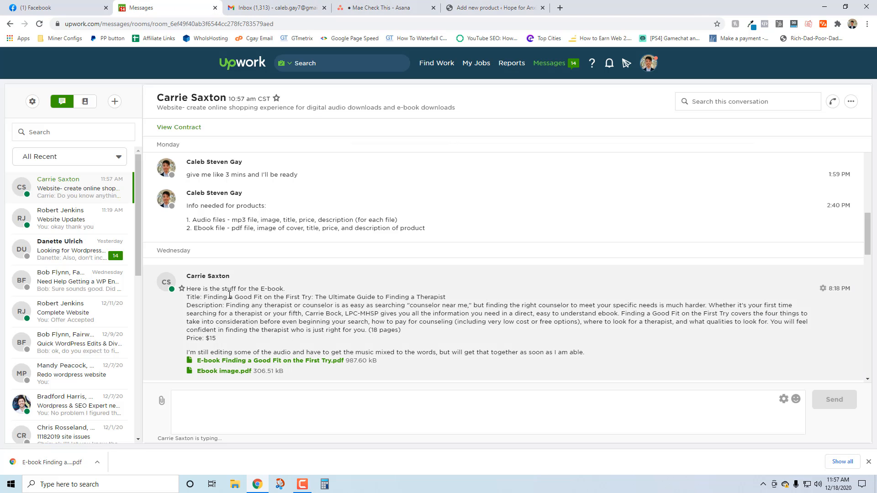
left_click_drag(226, 305, 366, 328)
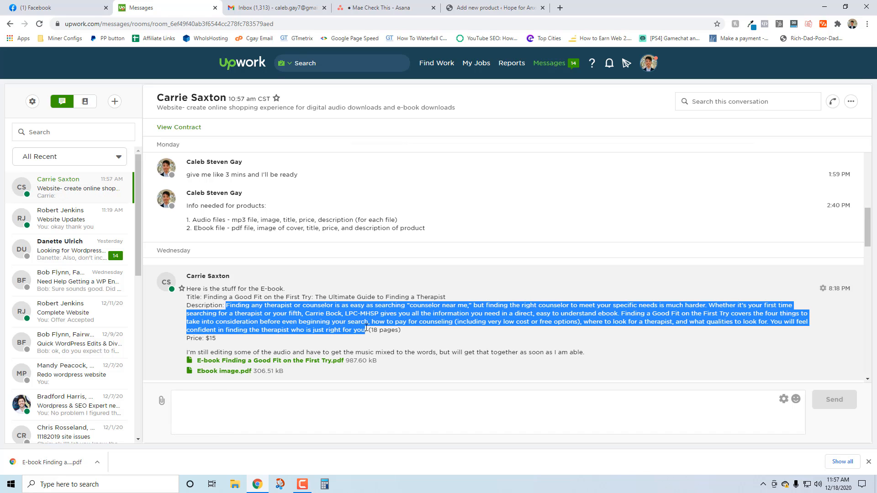
left_click_drag(366, 328, 404, 331)
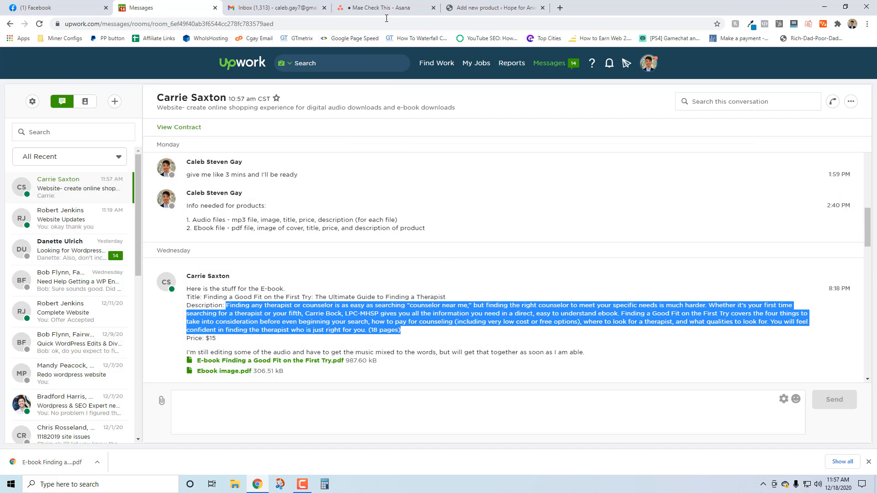
left_click(452, 8)
left_click(186, 284)
key("ctrl+v")
Move the Yoast SEO section below the Product data section
scroll(283, 274, "down", 5)
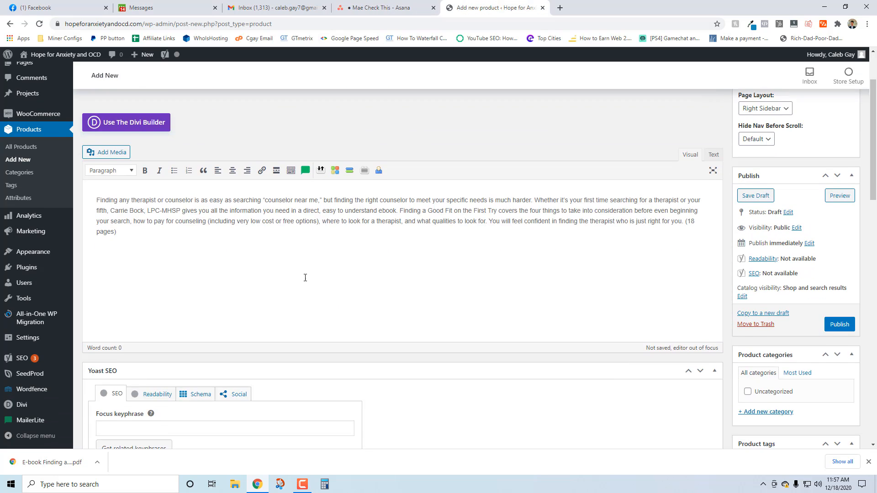
scroll(263, 305, "down", 10)
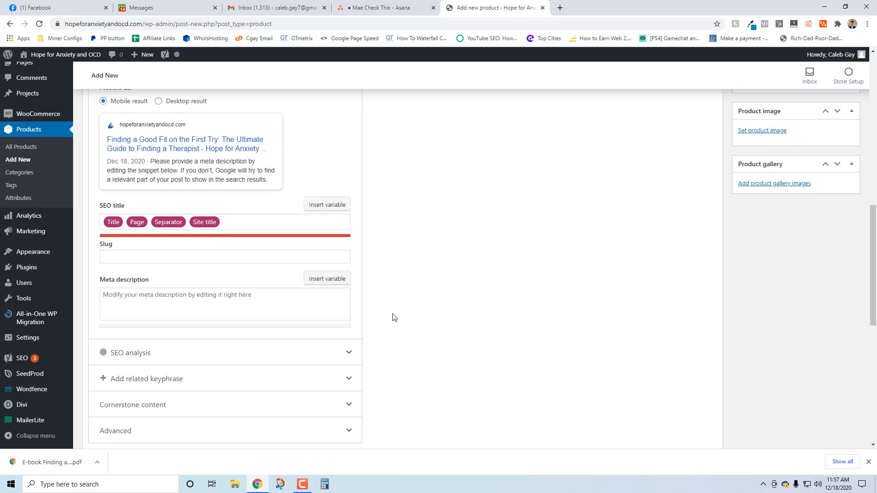
scroll(417, 324, "up", 15)
scroll(360, 300, "up", 2)
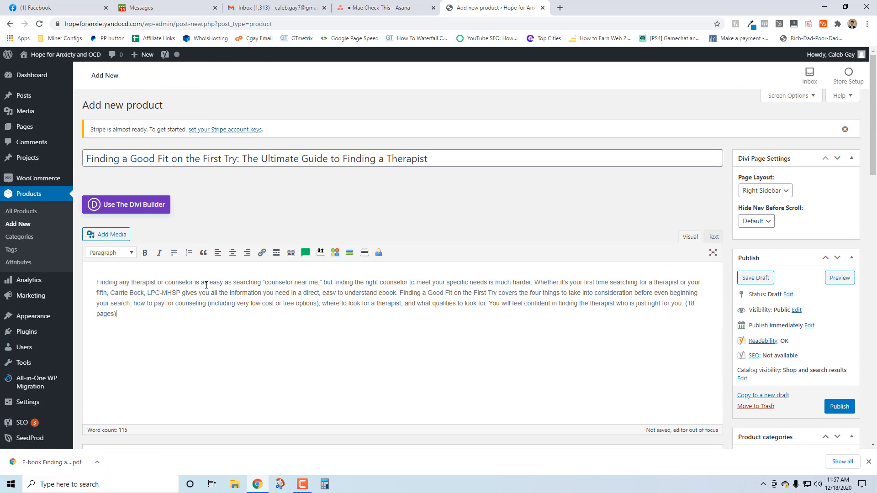
scroll(251, 318, "down", 4)
scroll(356, 264, "down", 3)
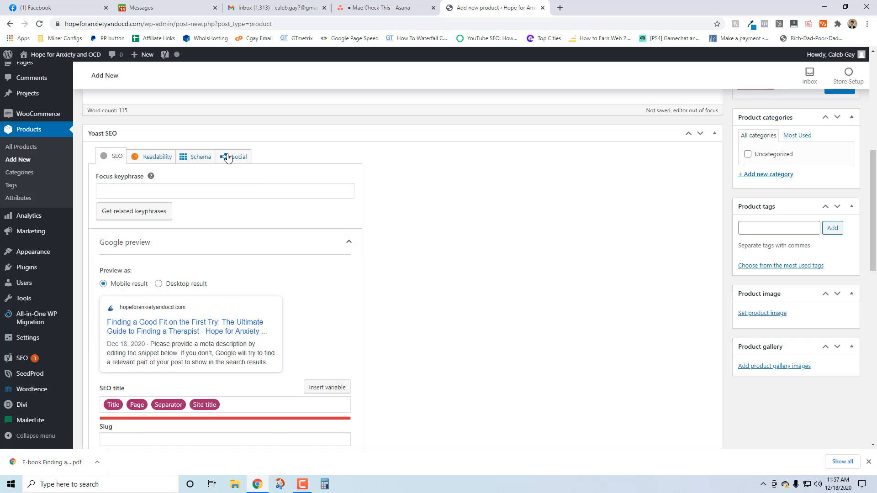
left_click(700, 134)
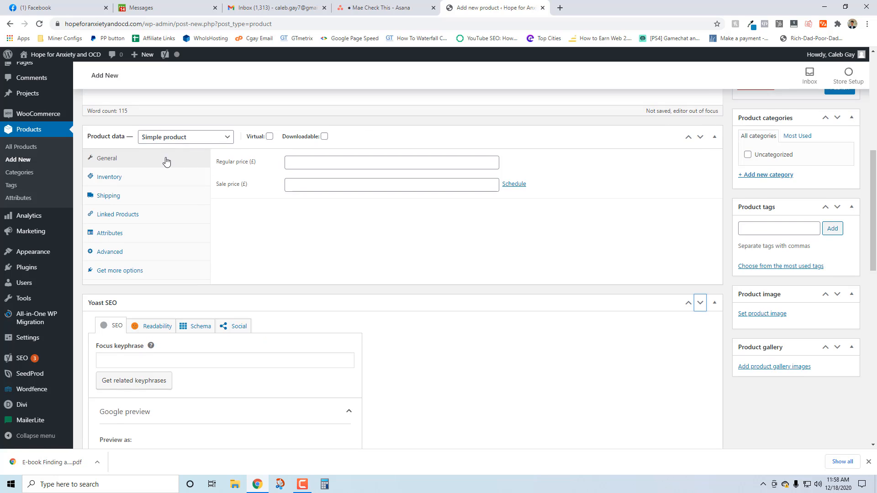
Keep the product type as Simple product and mark it as Virtual and Downloadable
scroll(168, 161, "up", 3)
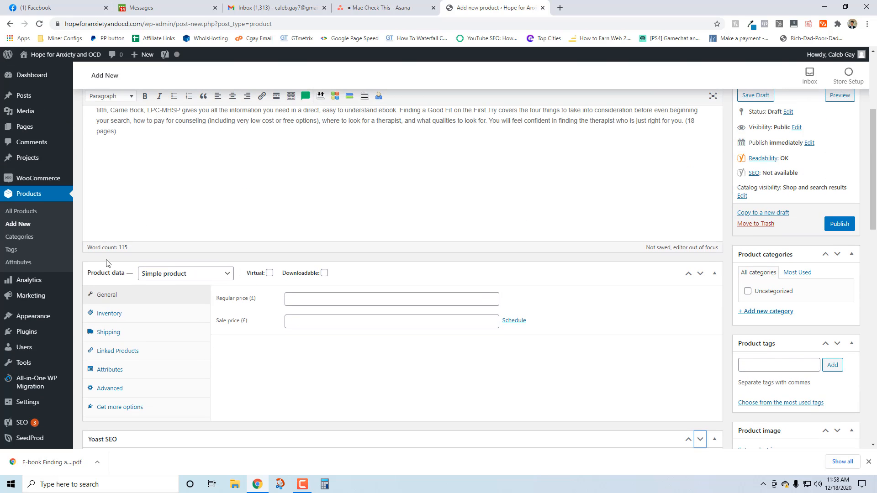
left_click(194, 274)
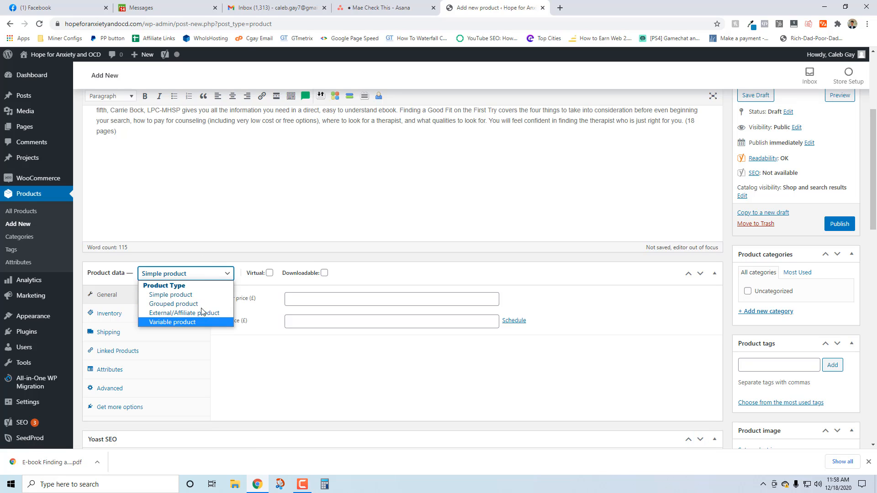
left_click(174, 294)
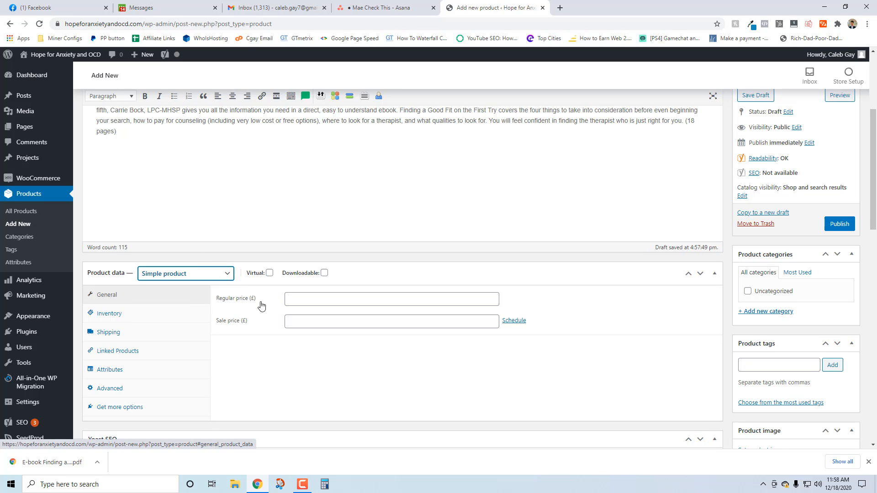
left_click(270, 273)
left_click(324, 274)
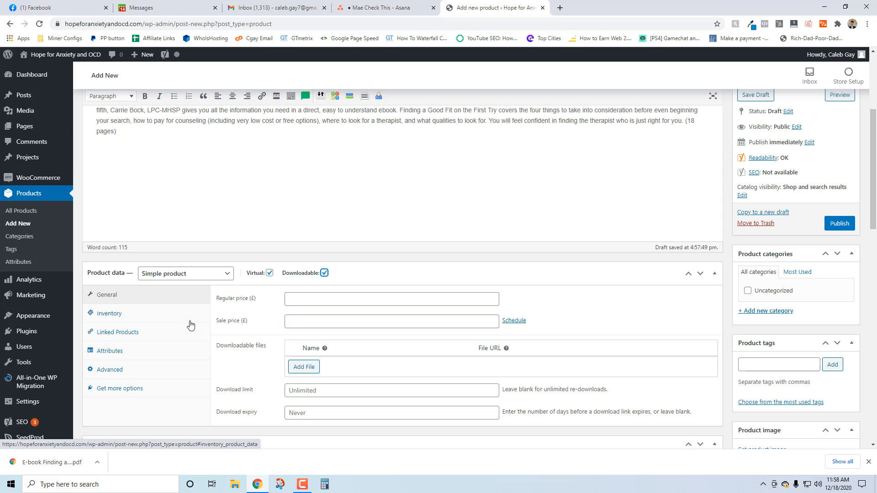
Check the price in the Upwork message and set the product's regular price to 15, leaving the sale price blank
left_click(173, 7)
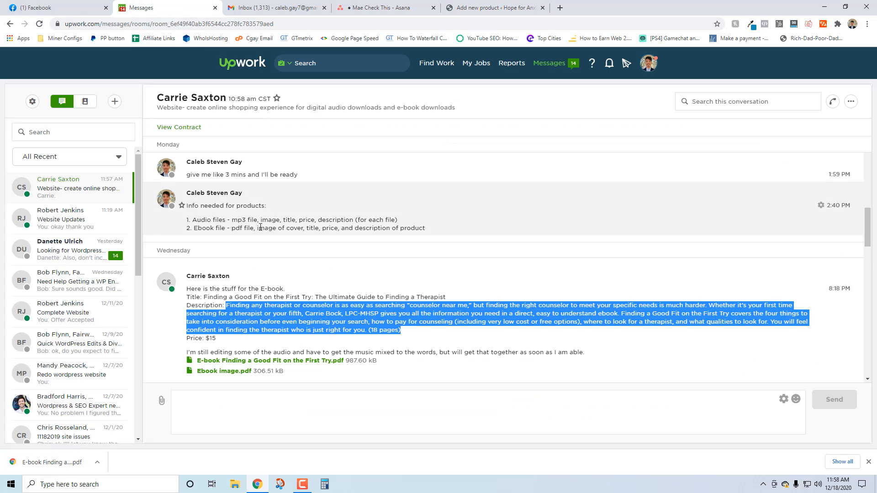
left_click(488, 8)
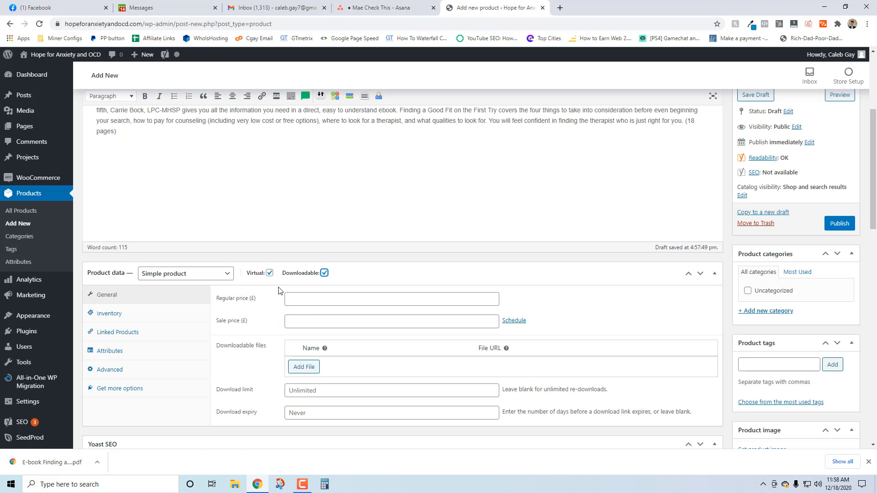
left_click(300, 302)
type("15")
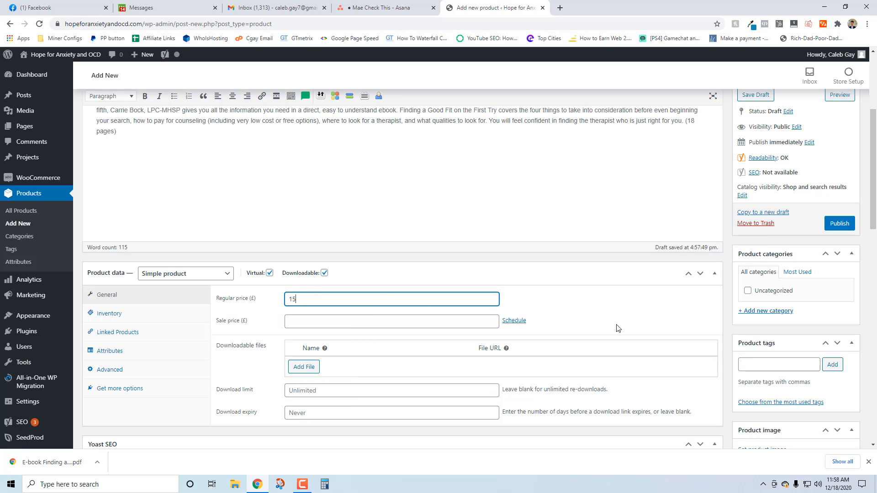
left_click(410, 330)
left_click(362, 324)
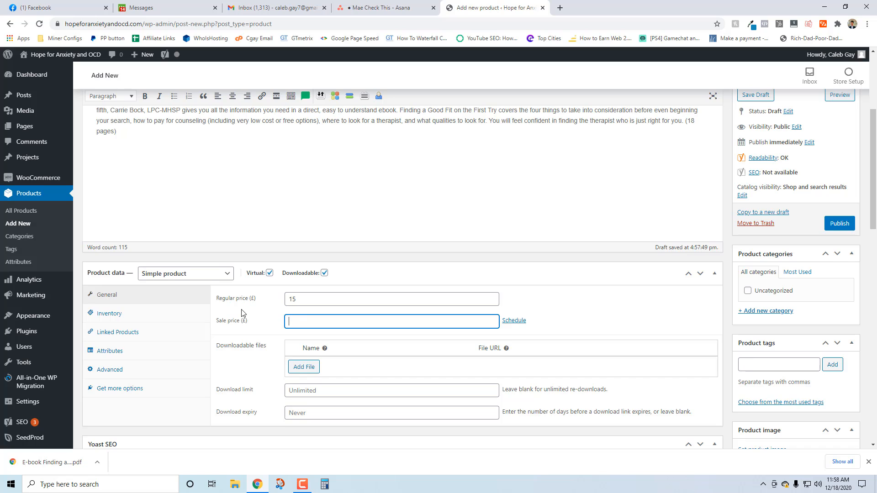
Add a downloadable file to the product, upload the e-book PDF to the media library and insert its file URL
scroll(242, 315, "up", 1)
scroll(254, 322, "down", 2)
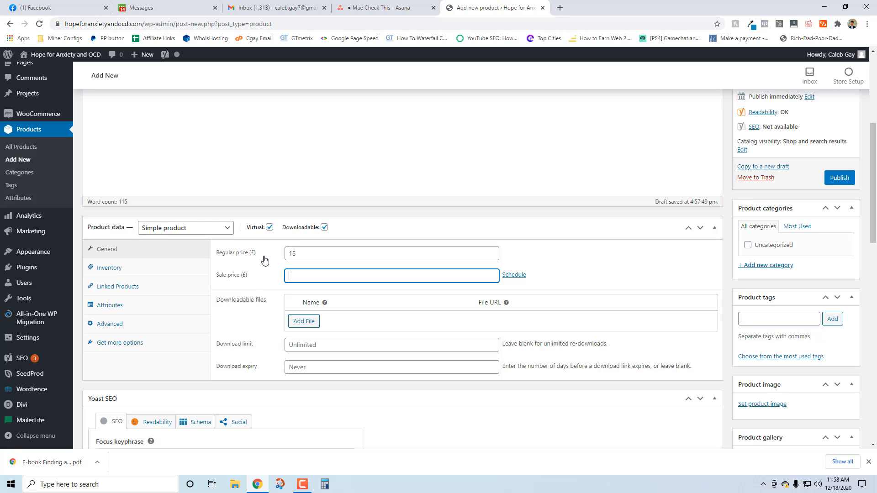
scroll(352, 300, "down", 2)
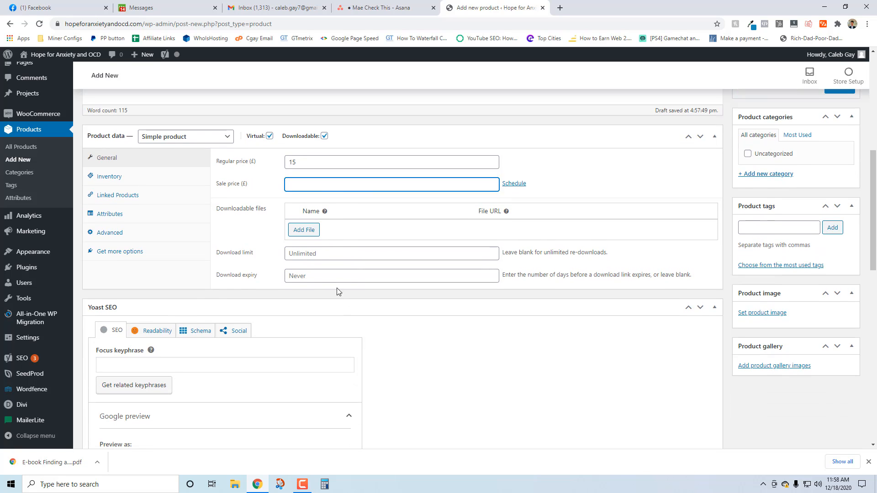
left_click(305, 230)
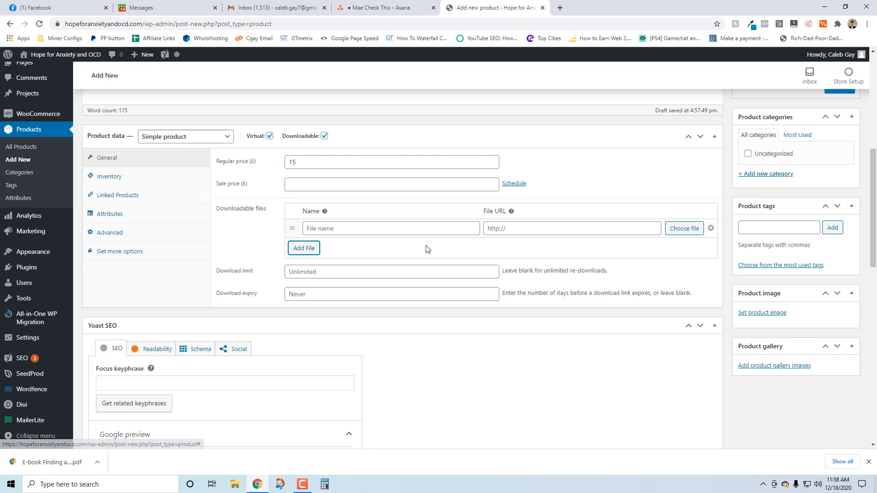
left_click(399, 229)
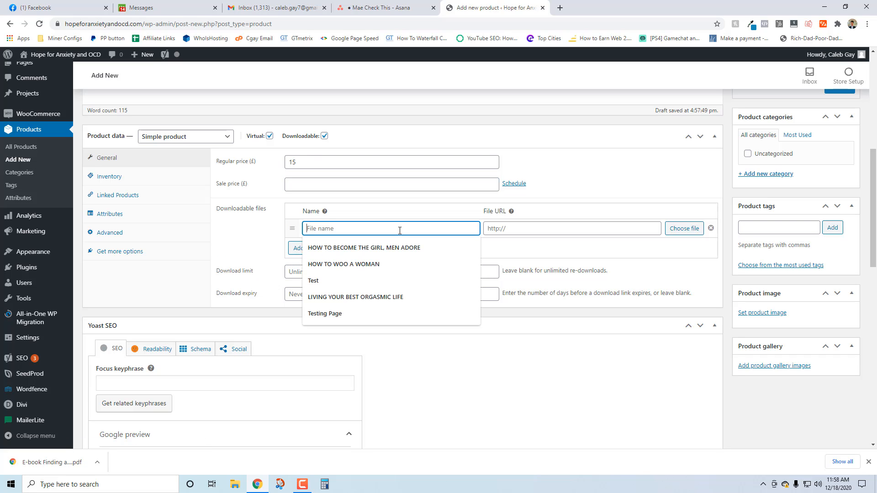
left_click(697, 229)
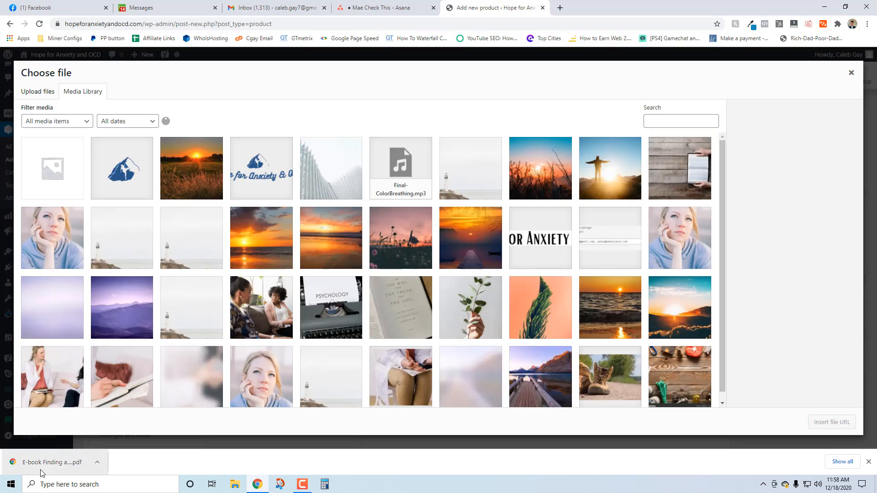
left_click_drag(41, 470, 183, 188)
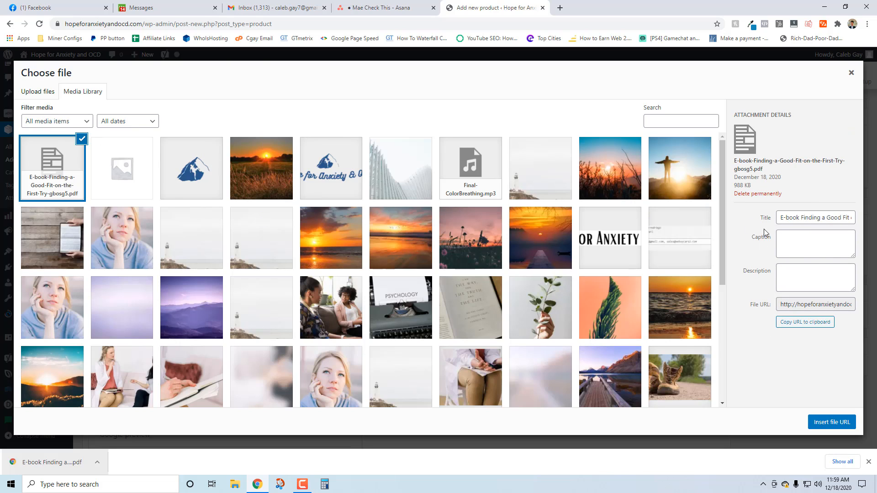
left_click(808, 322)
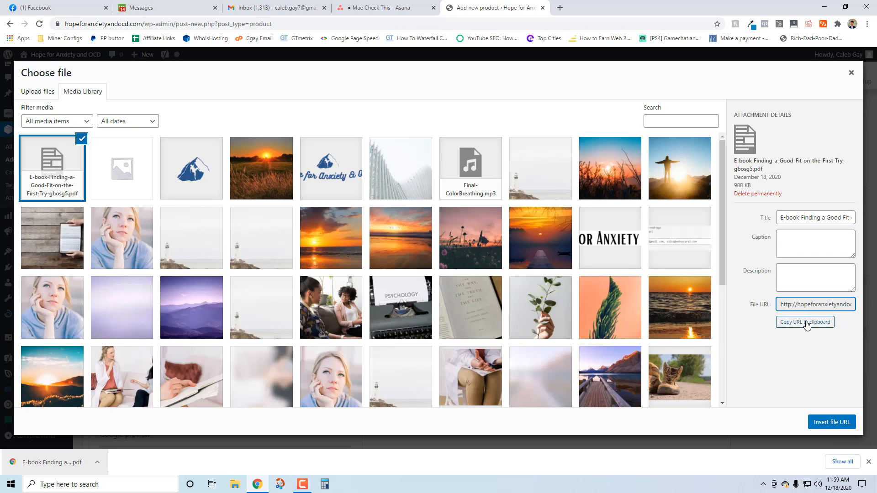
left_click(832, 422)
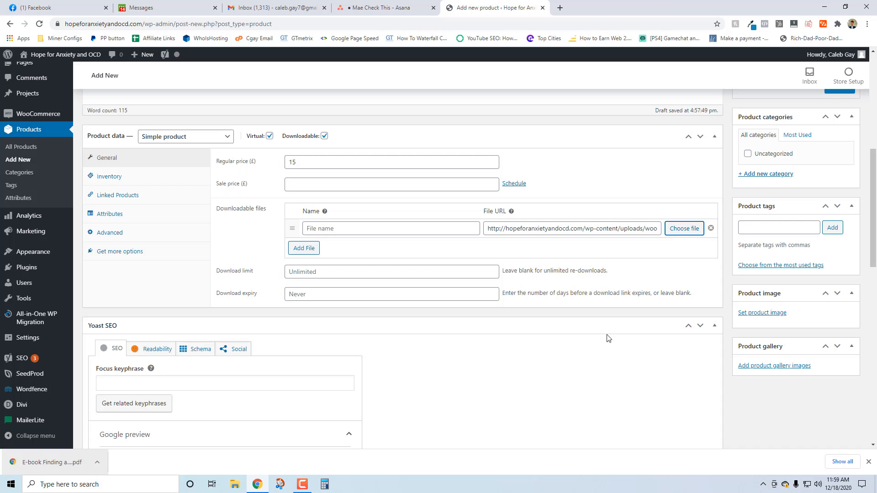
Name the downloadable file "Finding a Good Fit on the First Try", copied from the product title, and leave the download limit blank
left_click(351, 229)
scroll(256, 187, "up", 6)
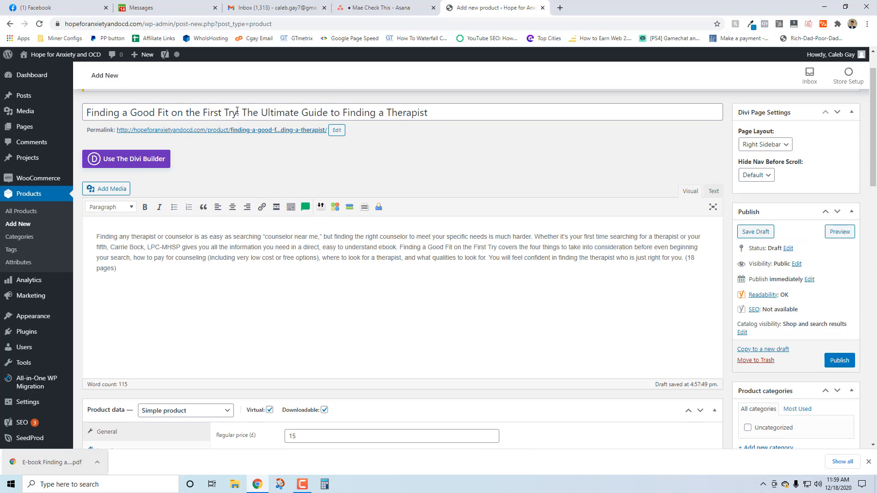
left_click_drag(237, 111, 87, 112)
key("ctrl+c")
scroll(486, 247, "down", 10)
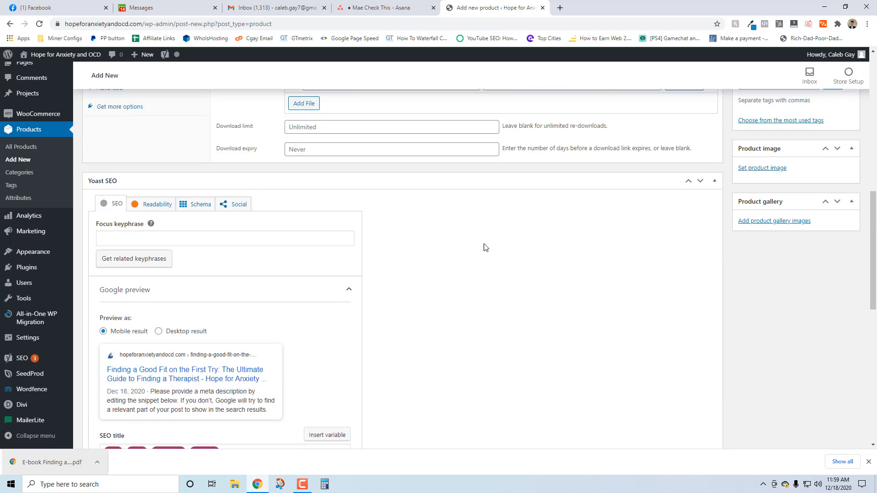
scroll(397, 206, "up", 2)
left_click(324, 183)
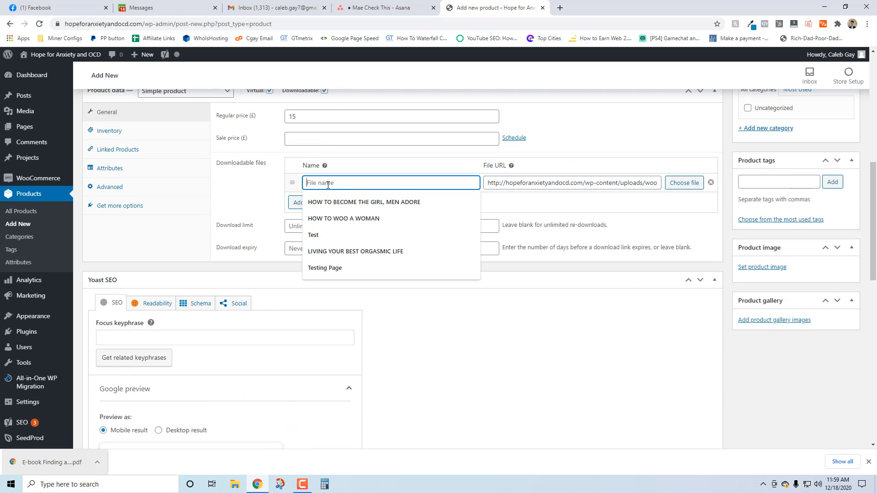
key("ctrl+v")
left_click(384, 230)
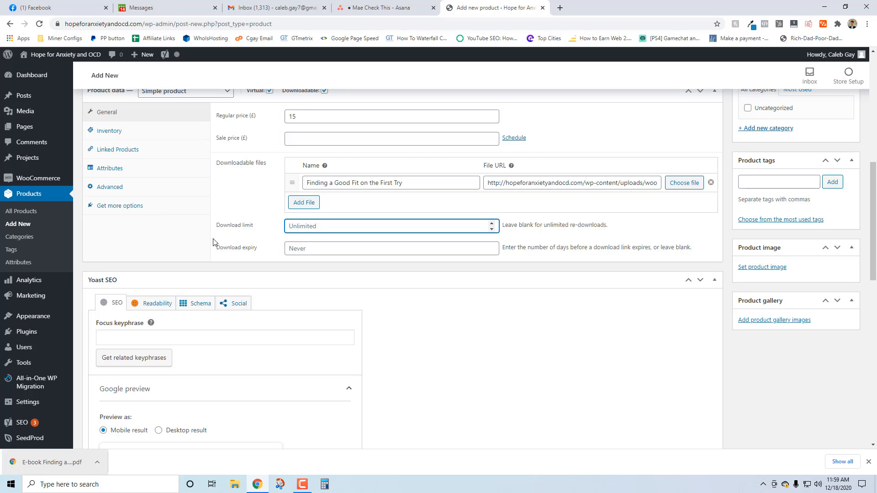
Check the product's inventory, linked products and attributes settings, and disable reviews in its advanced settings
left_click(113, 133)
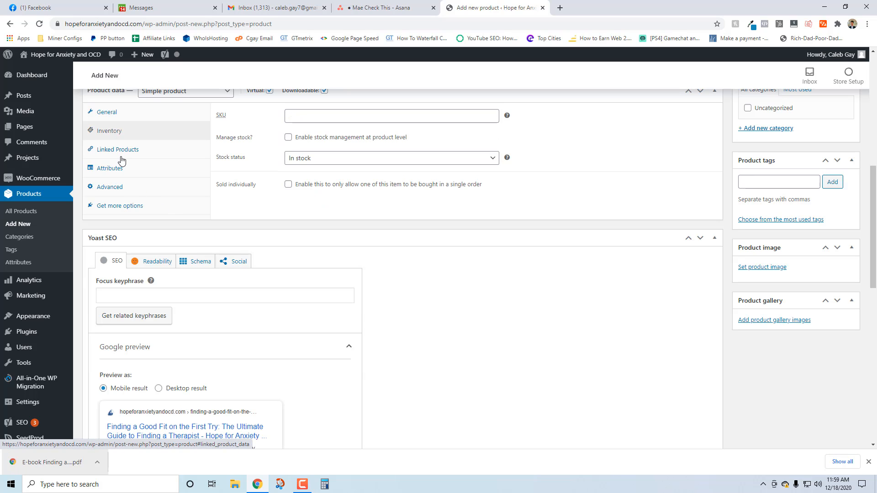
scroll(122, 162, "up", 2)
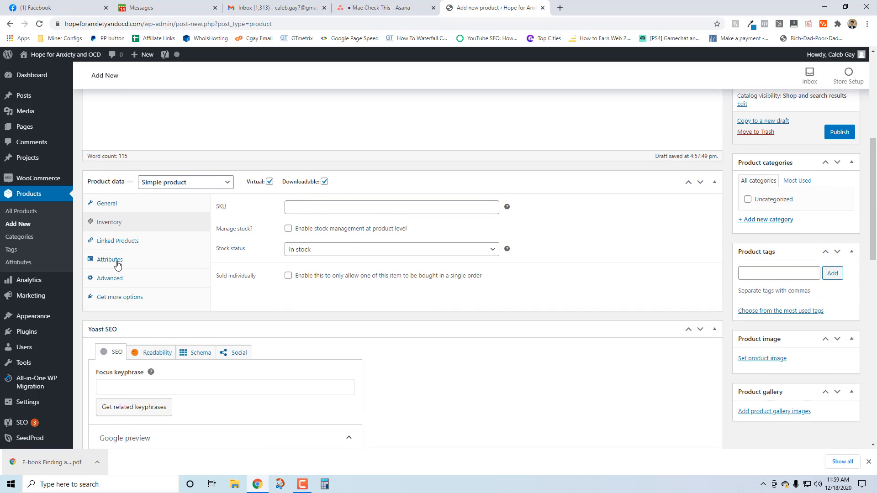
left_click(117, 250)
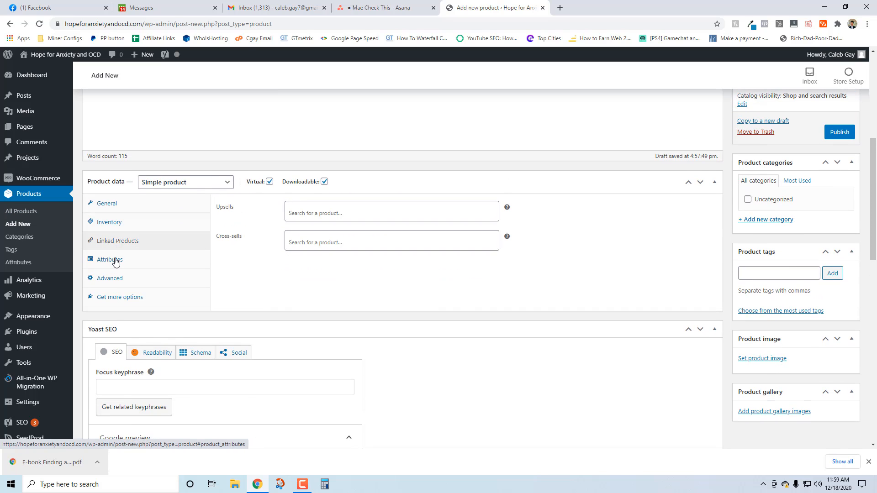
left_click(115, 260)
left_click(168, 185)
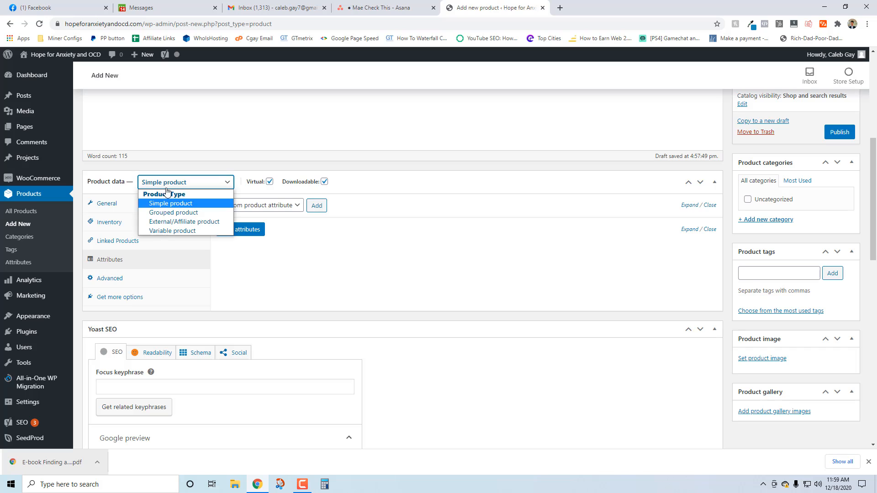
left_click(163, 255)
left_click(159, 281)
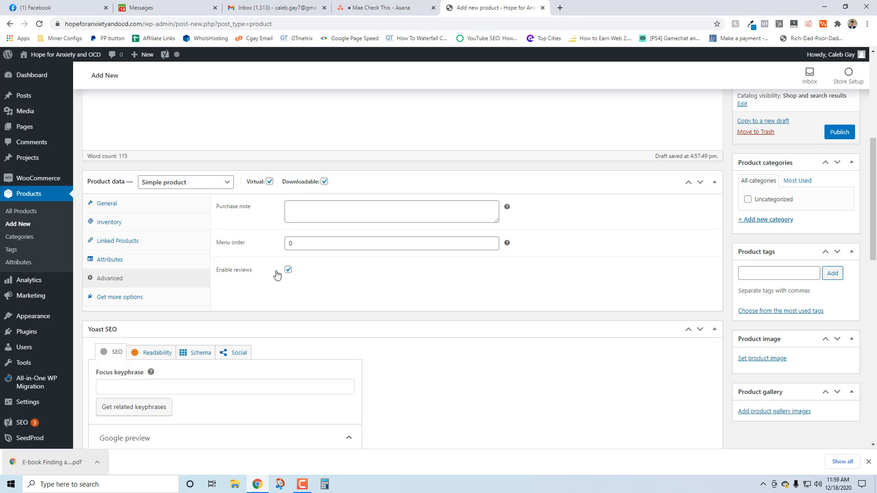
left_click(157, 298)
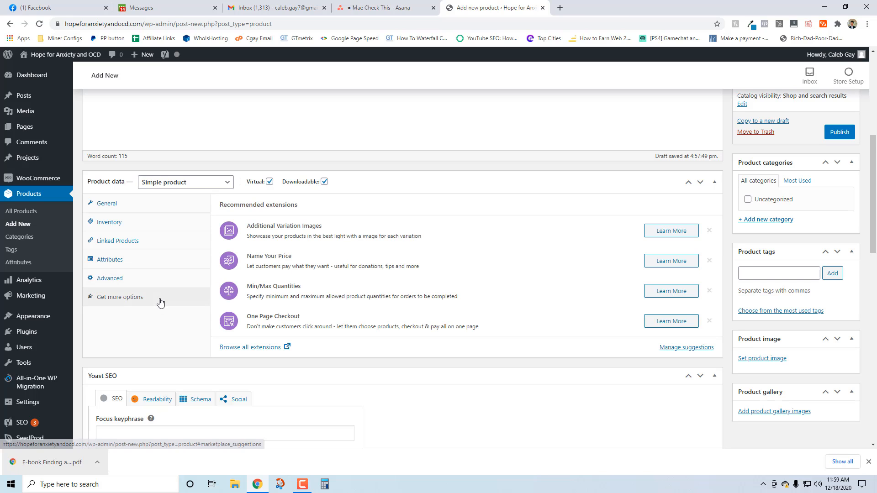
left_click(101, 278)
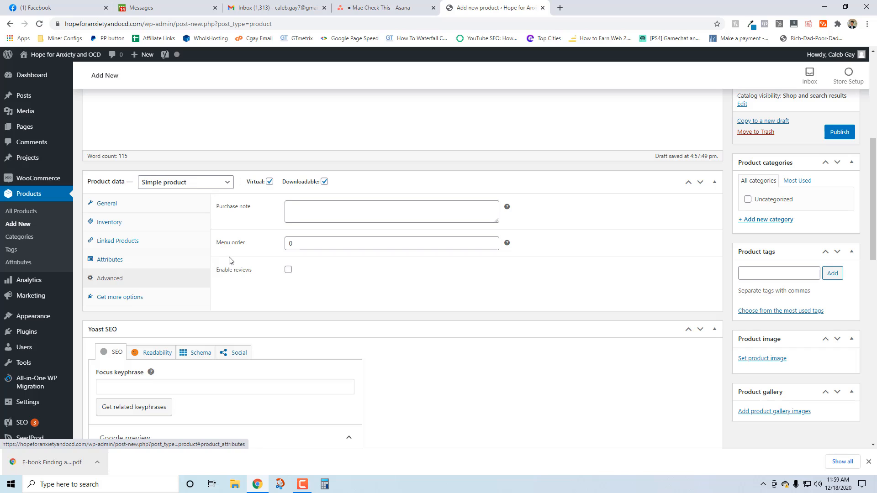
left_click(289, 270)
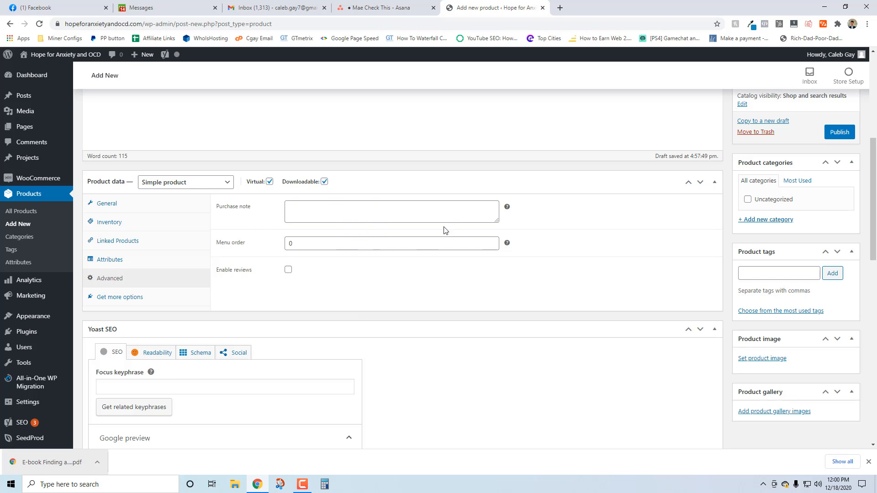
Review the product page from the title and description down to the Yoast SEO section and the product categories
scroll(254, 261, "down", 7)
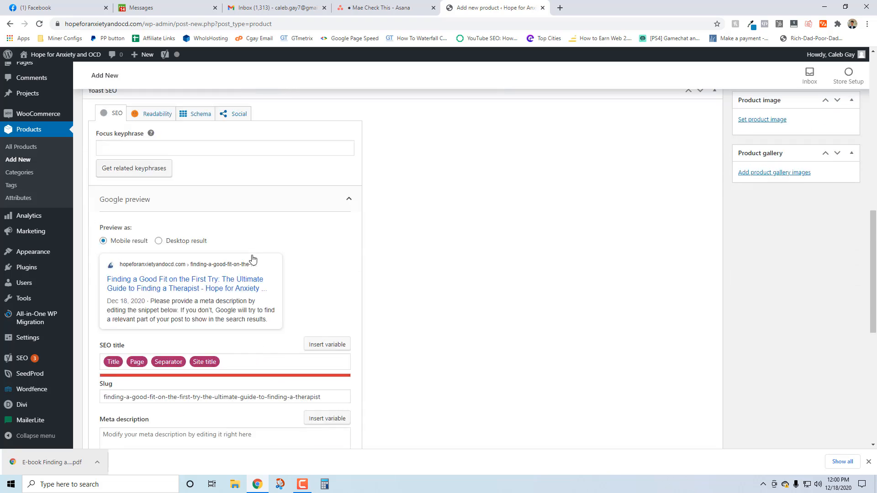
scroll(250, 255, "up", 5)
scroll(257, 253, "up", 1)
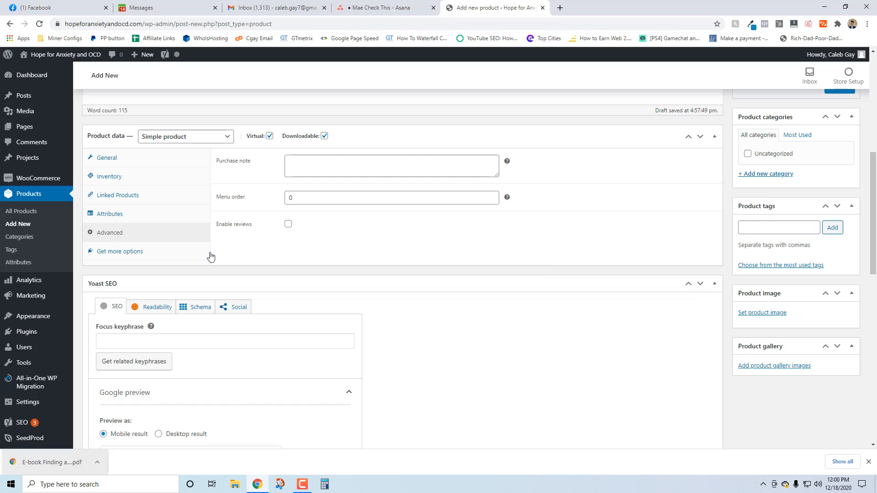
scroll(204, 234, "down", 1)
scroll(289, 245, "down", 7)
scroll(365, 267, "up", 15)
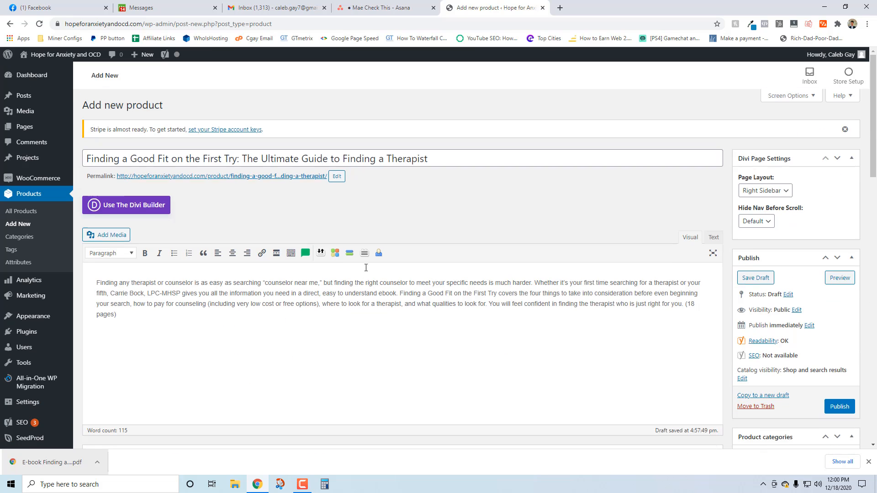
scroll(781, 219, "down", 5)
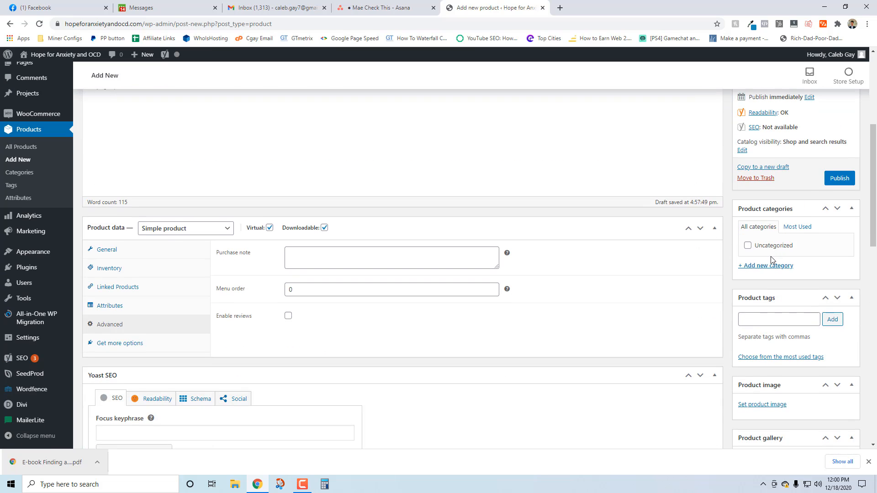
scroll(761, 203, "down", 1)
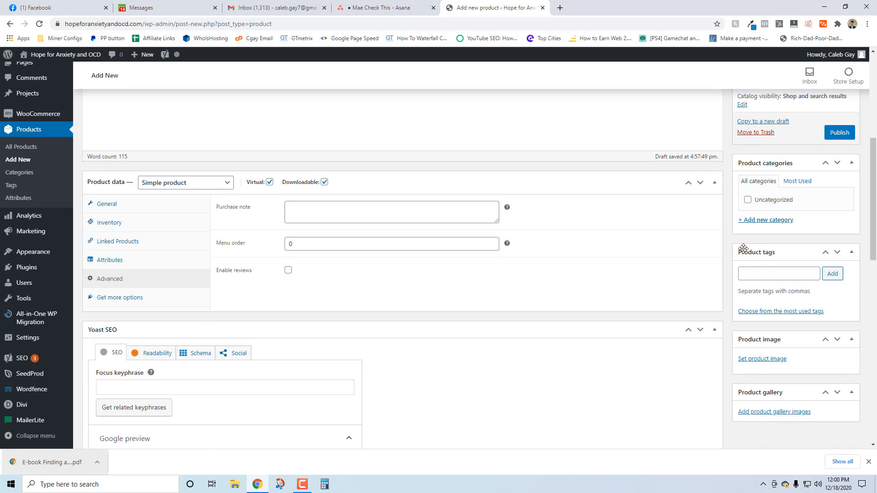
scroll(735, 223, "up", 3)
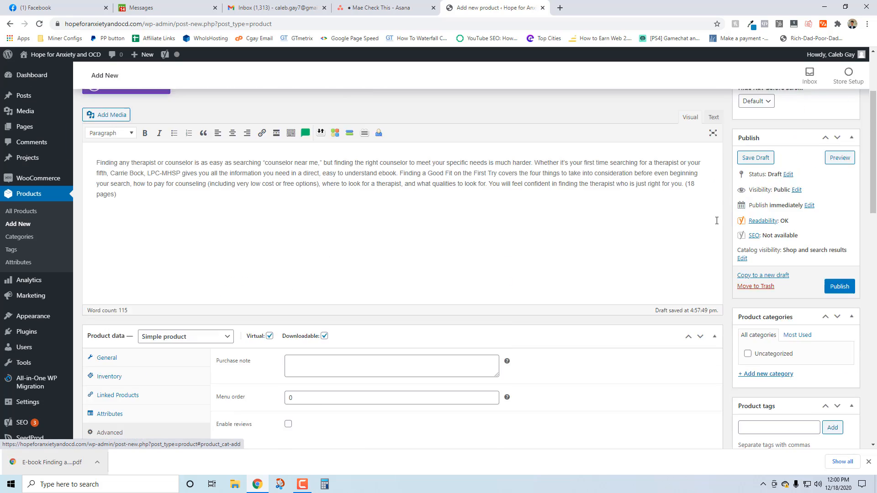
scroll(685, 220, "up", 2)
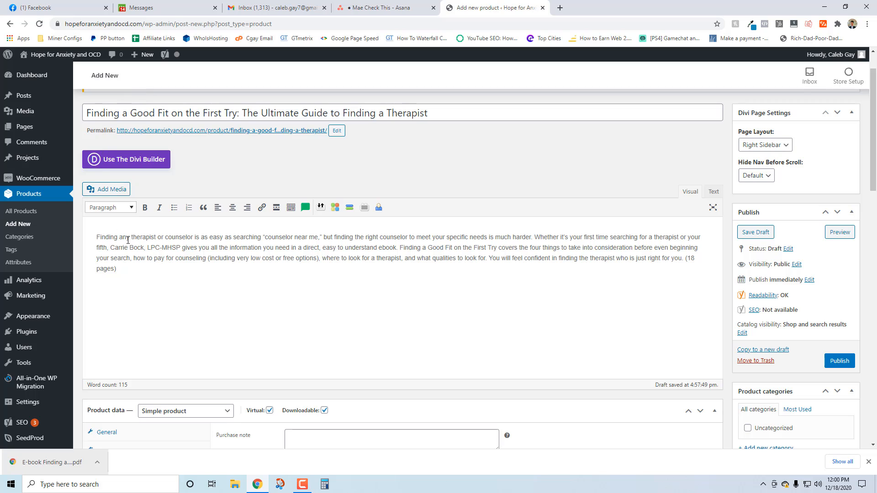
Switch to the Upwork conversation and reread the client's message with the e-book's title, description and price
left_click(169, 5)
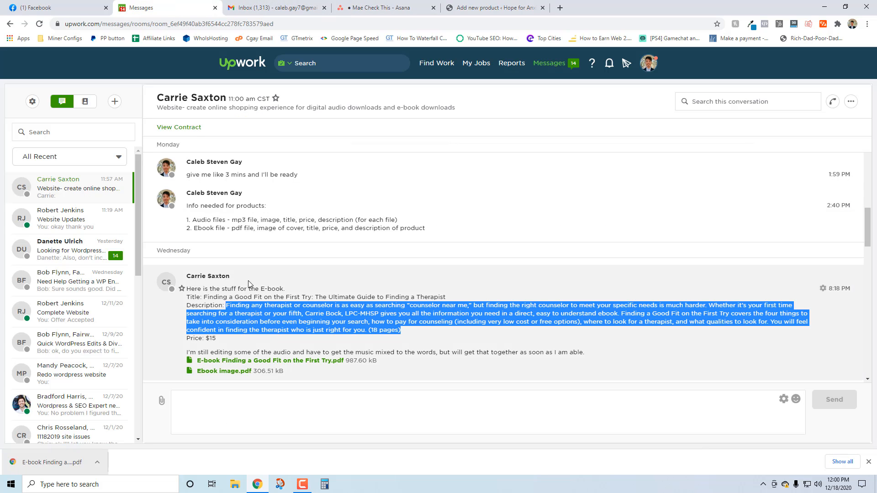
scroll(256, 265, "down", 1)
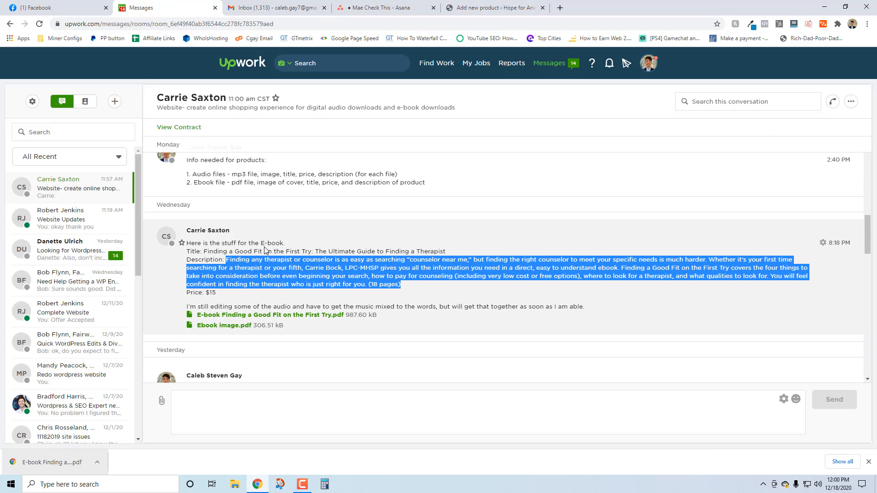
left_click(265, 267)
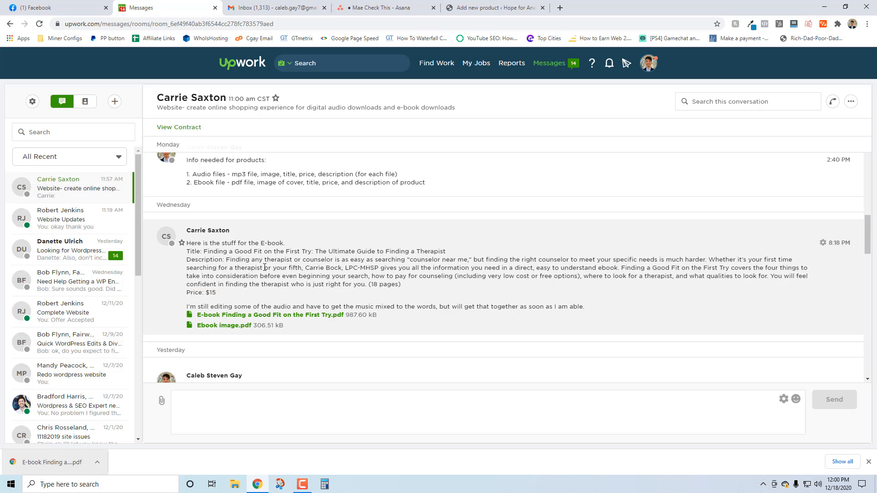
Return to the WordPress product page and add the new product categories Ebook and Sounds
left_click(493, 8)
scroll(762, 234, "down", 5)
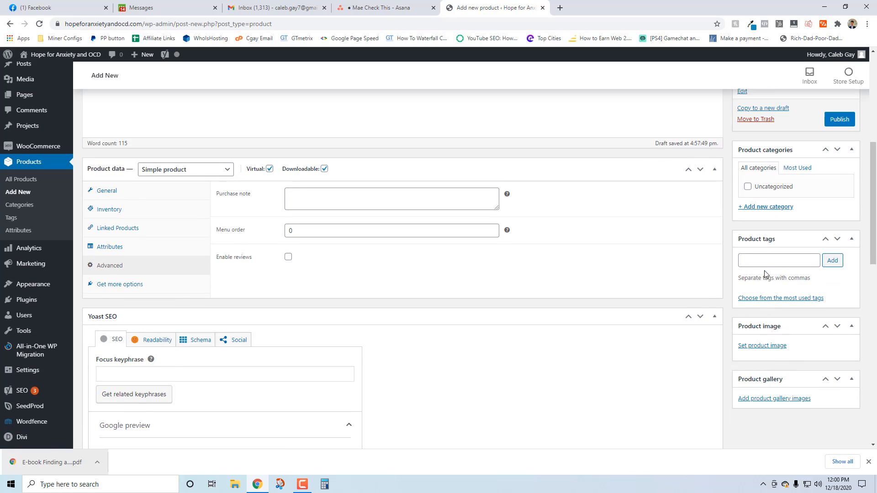
left_click(761, 221)
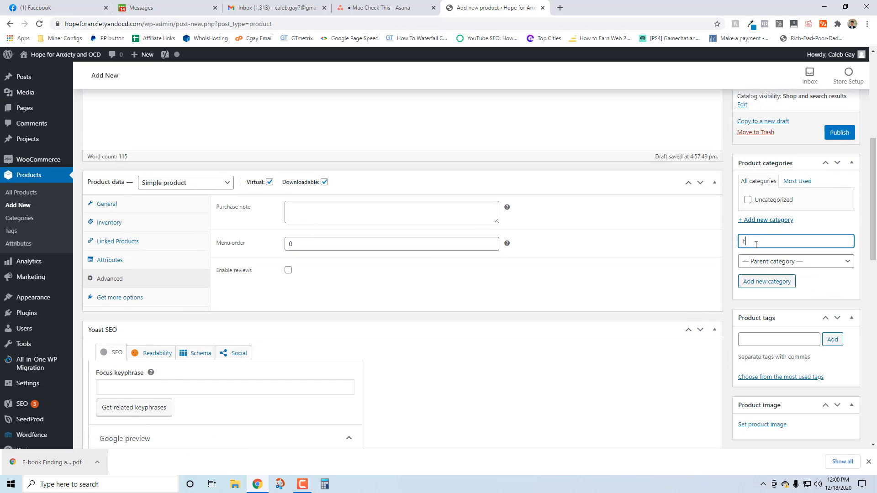
left_click(776, 283)
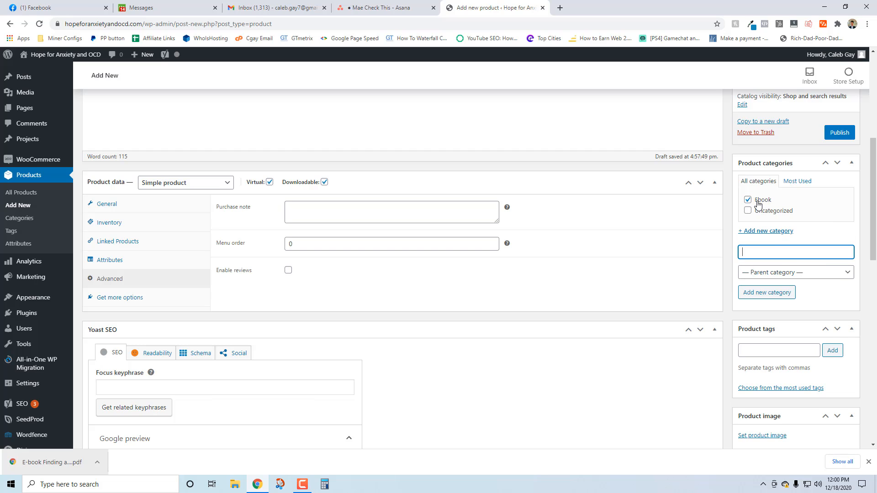
scroll(760, 248, "down", 1)
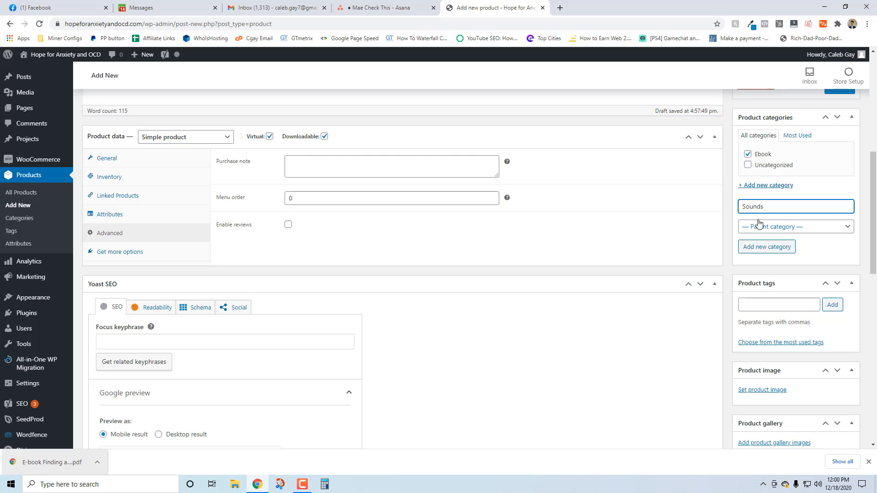
left_click(770, 250)
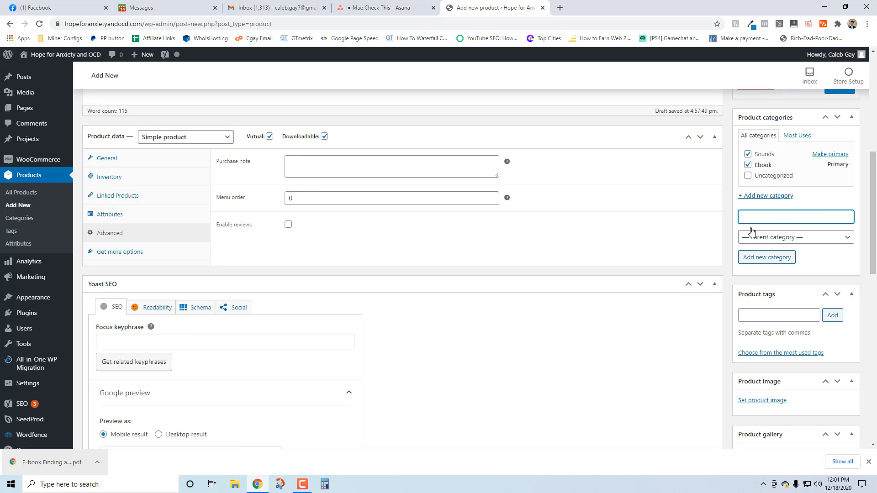
Take the product out of the Sounds category, keeping only Ebook, and open the product image selection
left_click(747, 155)
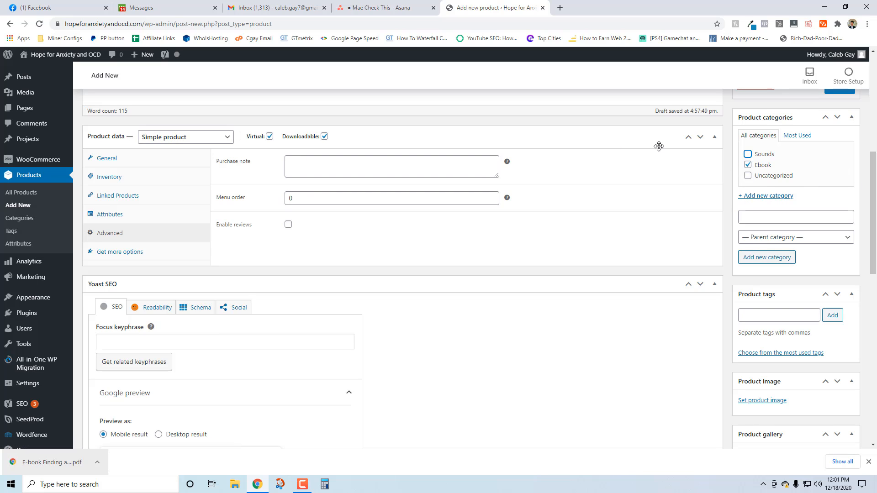
scroll(459, 228, "down", 3)
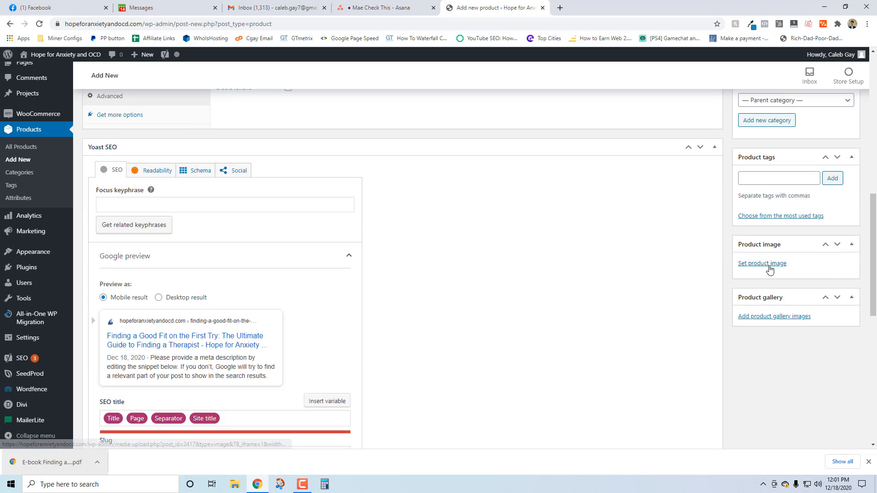
scroll(770, 270, "up", 1)
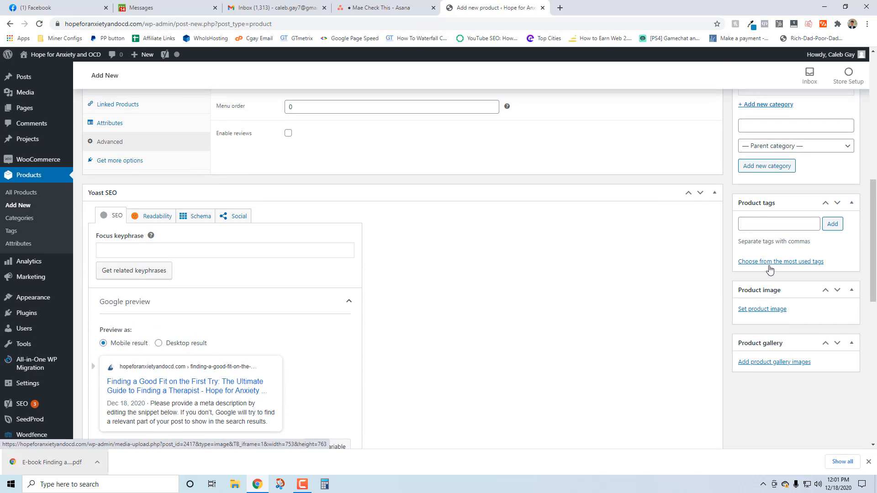
left_click(753, 309)
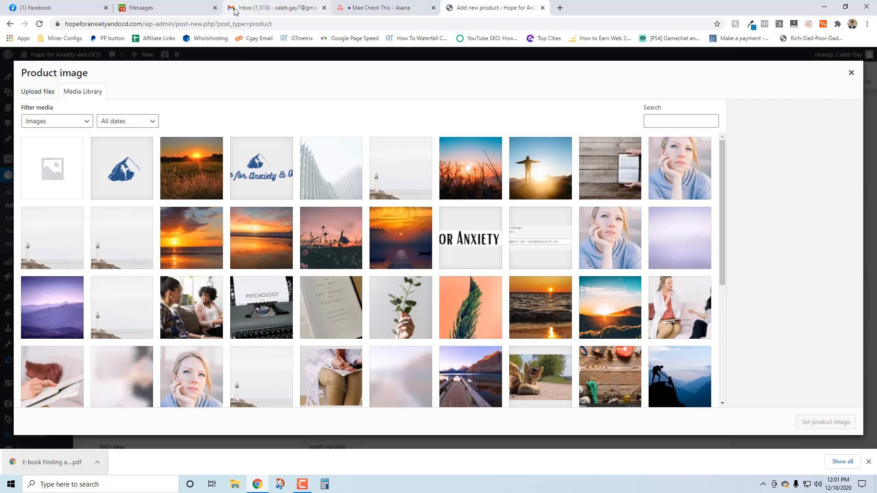
Switch to the Upwork conversation, download the client's Ebook image.pdf attachment and open it
left_click(183, 8)
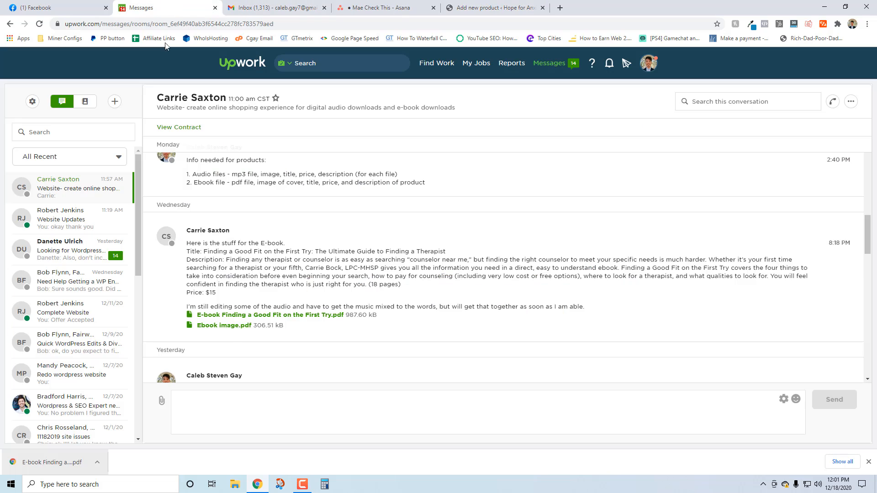
left_click(234, 328)
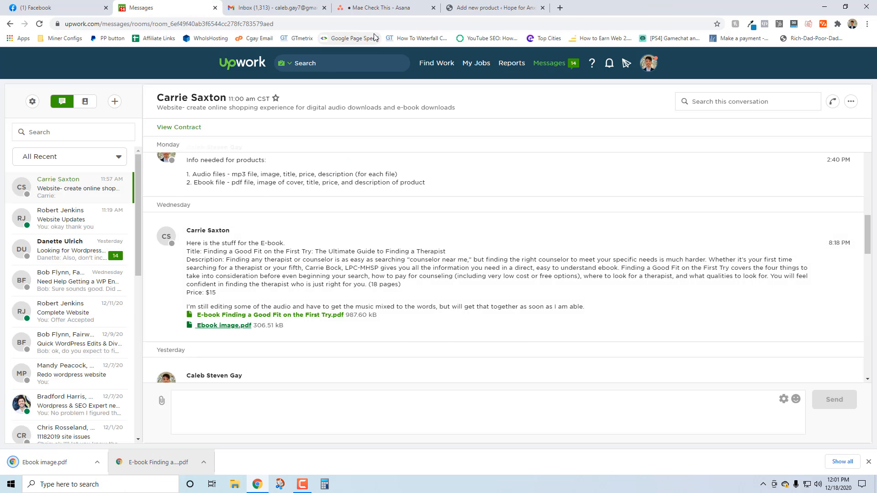
left_click(97, 462)
left_click(73, 468)
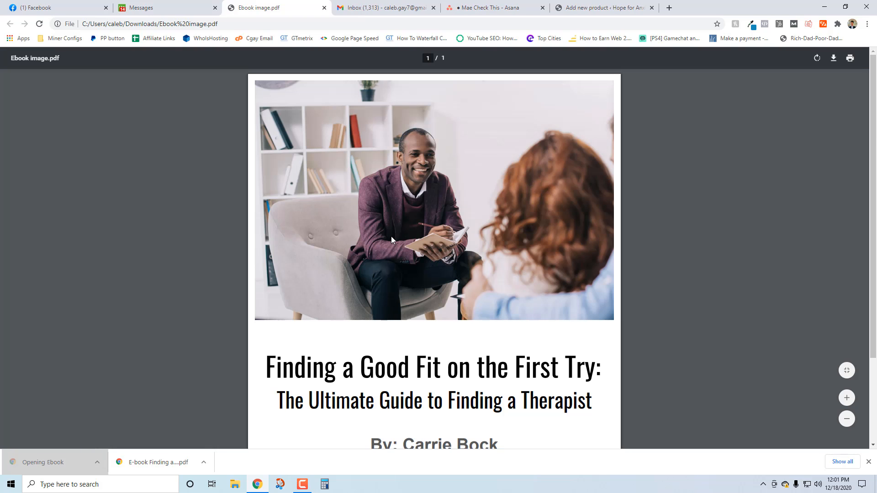
Capture the whole e-book cover page of the PDF as a rectangular snip with Snip & Sketch
scroll(402, 247, "down", 2)
scroll(418, 258, "up", 1)
right_click(419, 261)
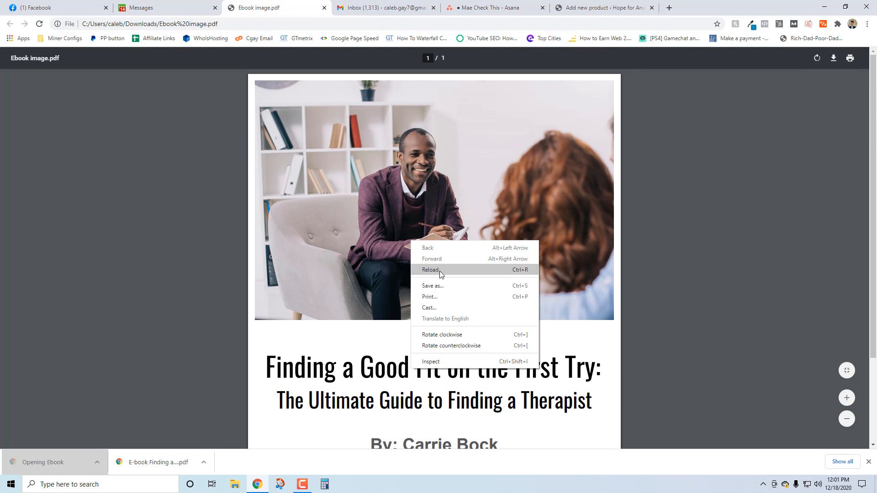
scroll(385, 257, "down", 2)
scroll(386, 258, "up", 2)
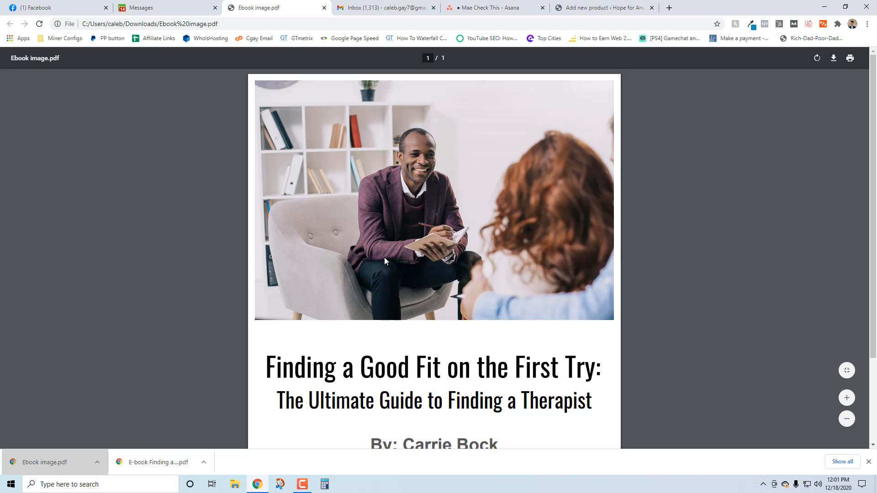
scroll(385, 261, "down", 2)
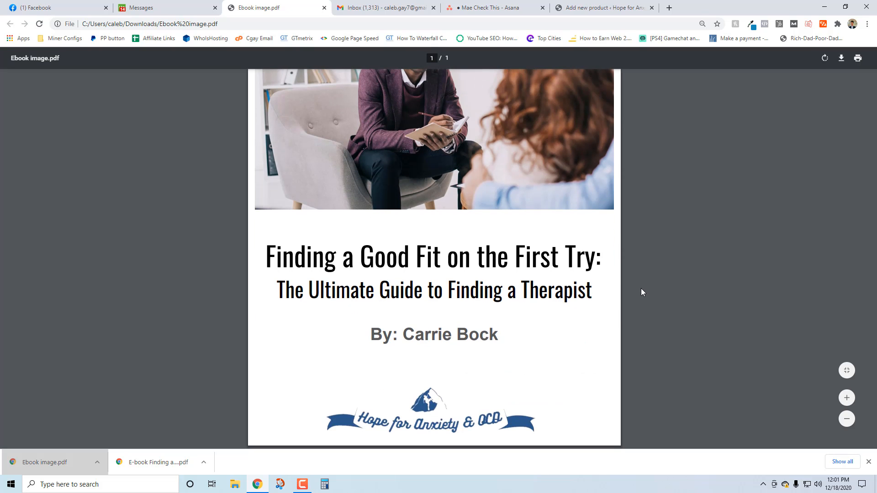
scroll(640, 289, "down", 3)
left_click(280, 484)
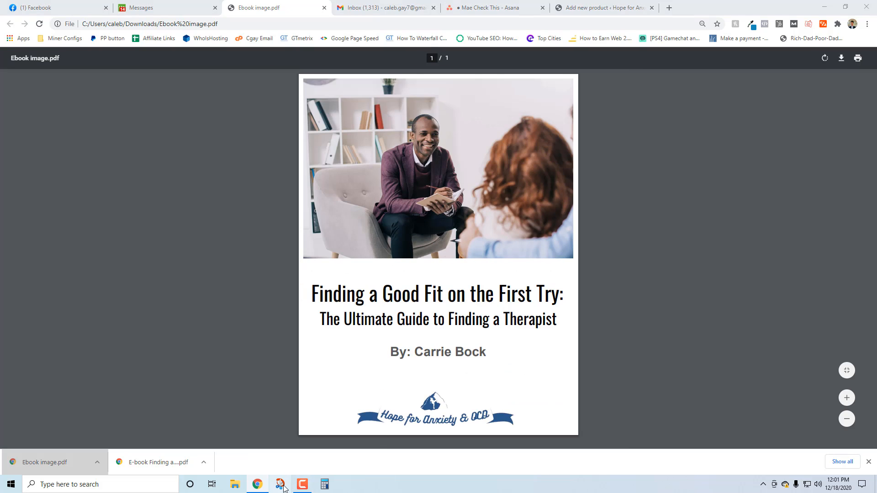
left_click(223, 130)
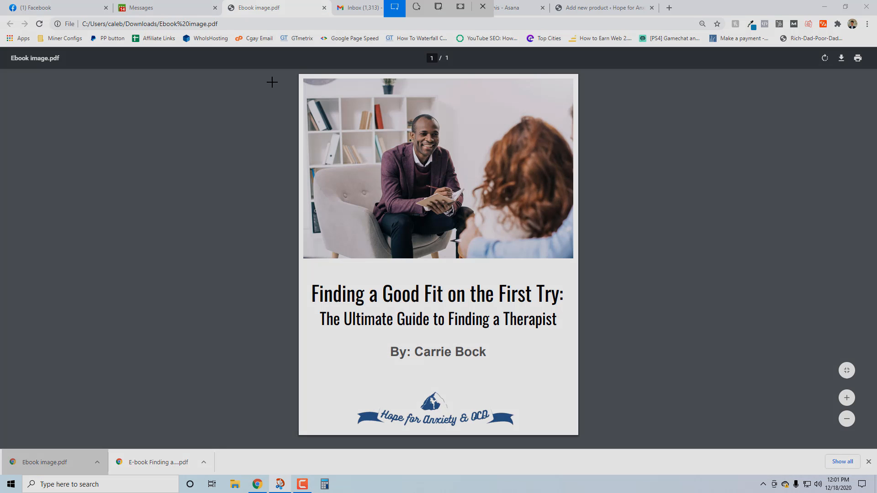
mouse_move(301, 76)
left_mouse_down()
mouse_move(579, 408)
mouse_move(570, 411)
mouse_move(581, 434)
mouse_move(574, 432)
left_mouse_up()
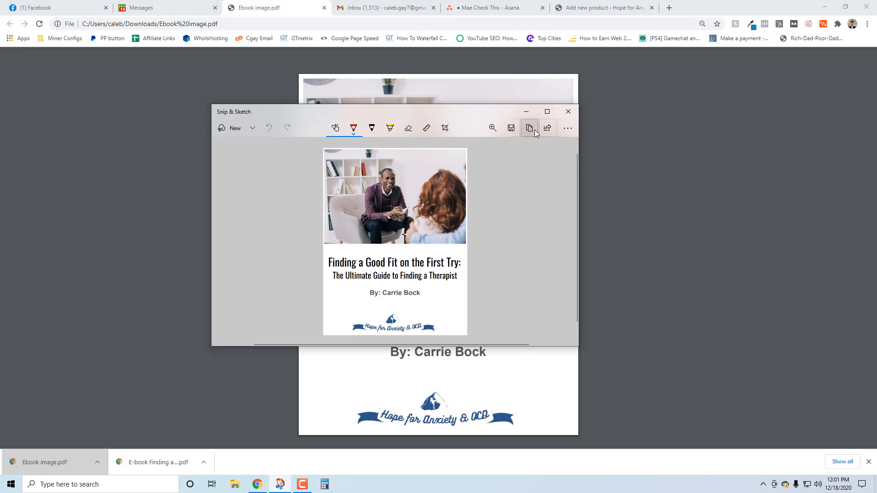
Save the cover snip to the Desktop as a PNG named ebook and close Snip & Sketch
left_click(513, 128)
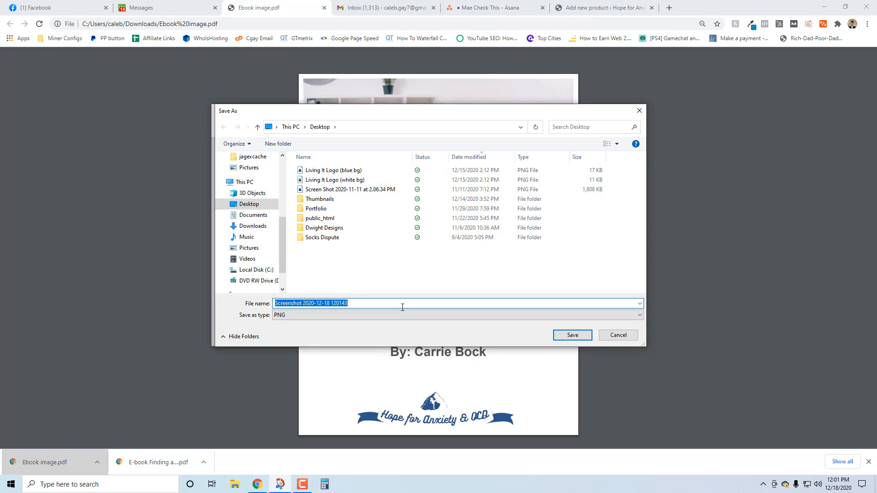
type("e")
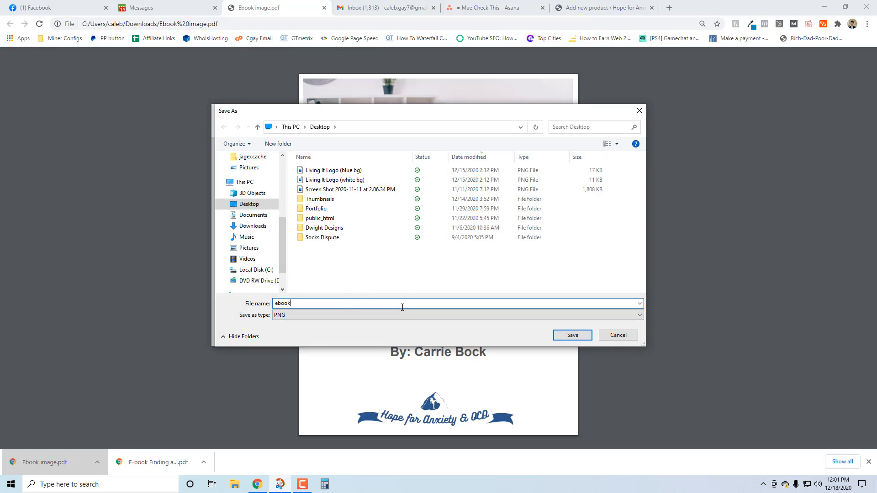
type("book")
left_click(572, 335)
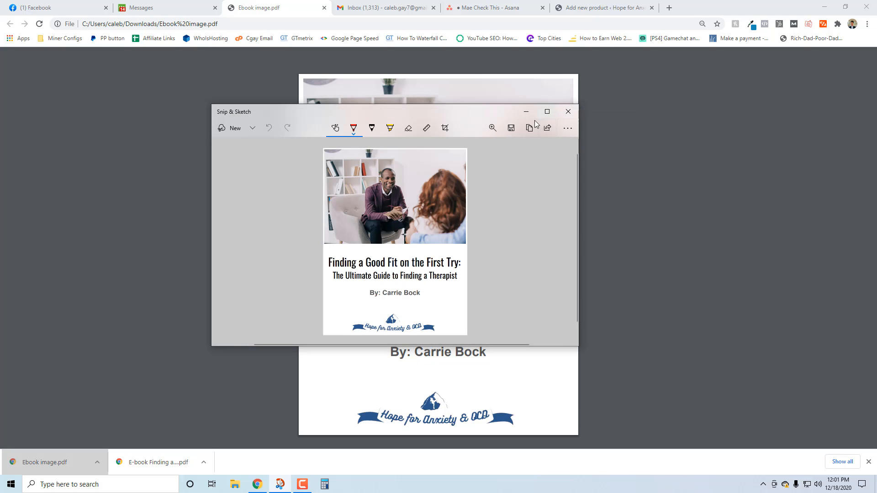
left_click(512, 130)
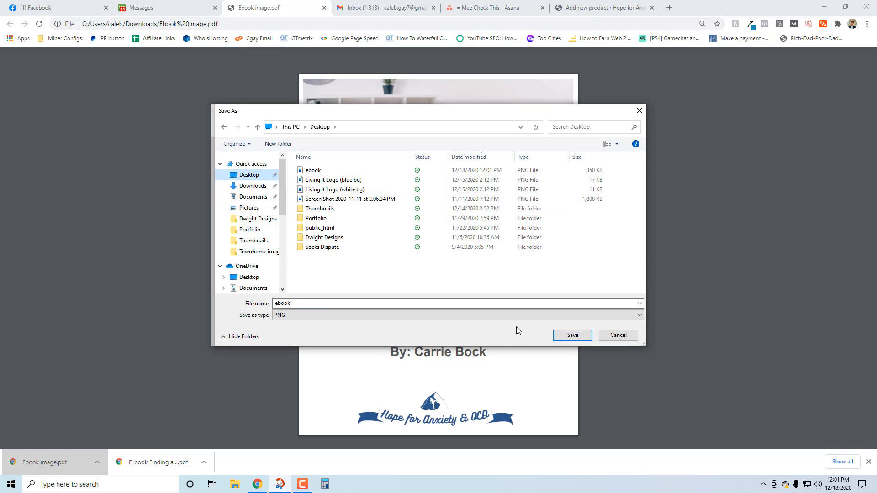
left_click(570, 335)
left_click(471, 244)
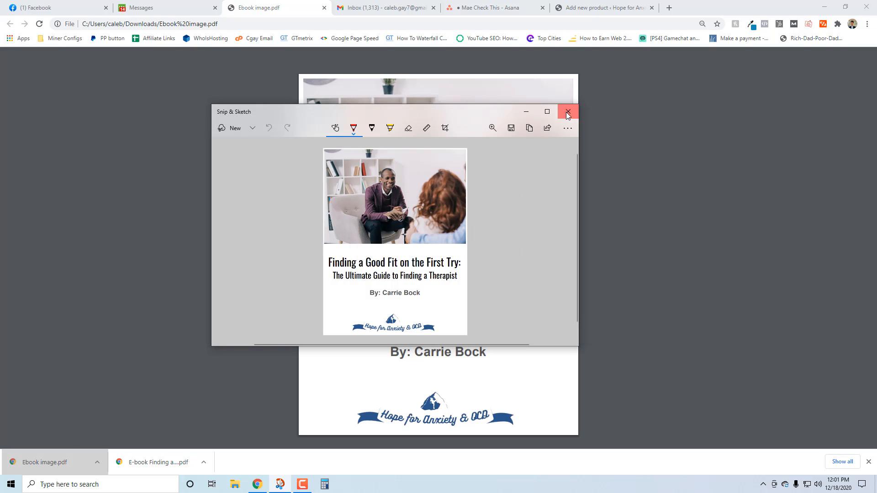
left_click(568, 111)
Return to the WordPress product page, upload ebook.png from the Desktop and set it as the product image
left_click(603, 7)
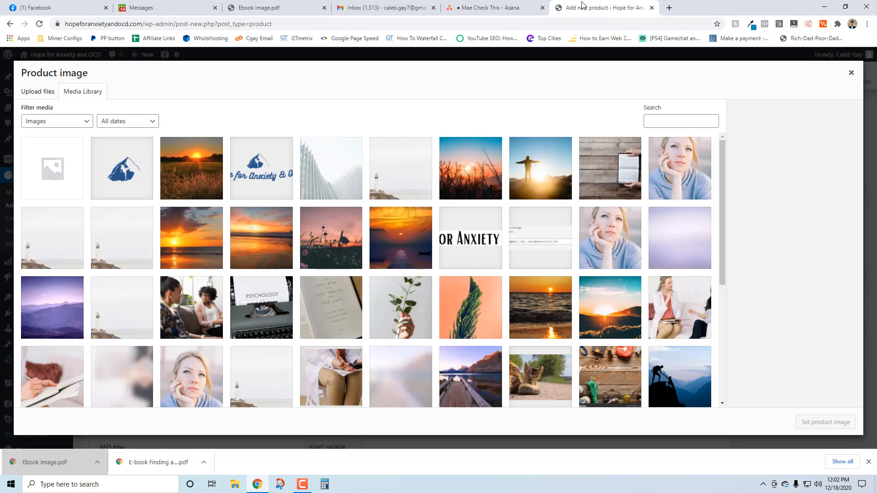
left_click(50, 94)
left_click(421, 246)
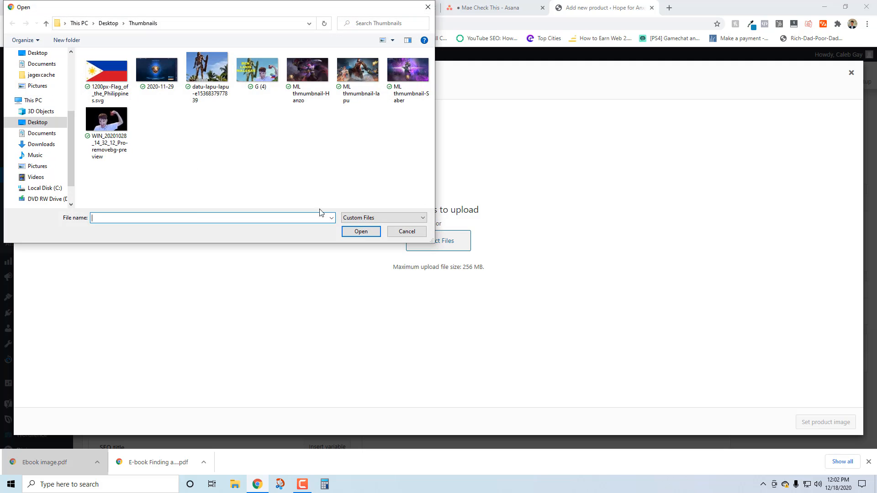
scroll(39, 81, "up", 2)
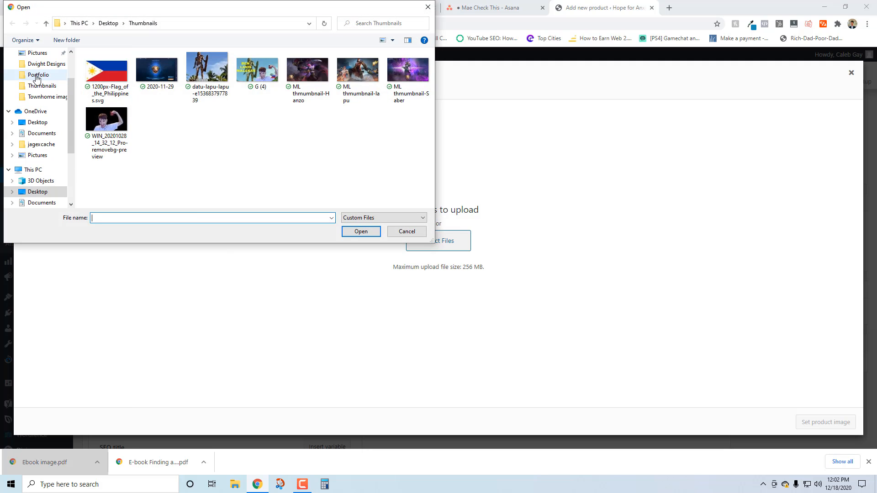
left_click(37, 76)
left_click(37, 71)
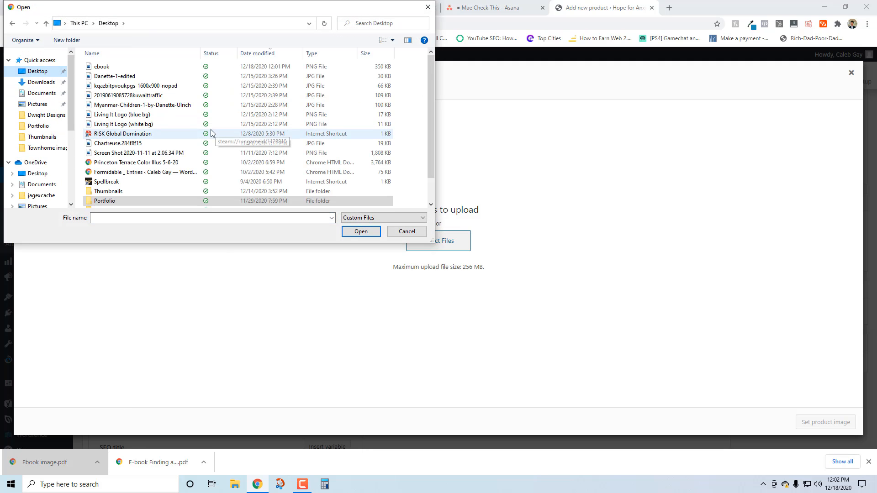
double_click(120, 68)
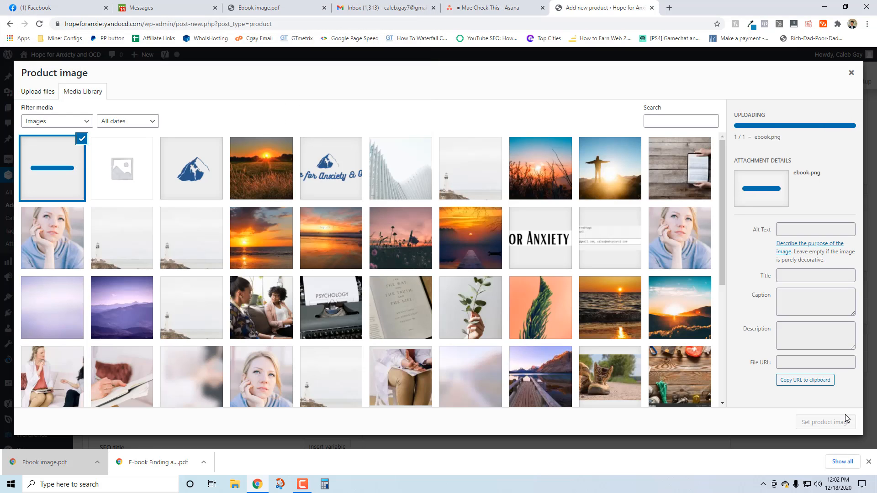
left_click(824, 422)
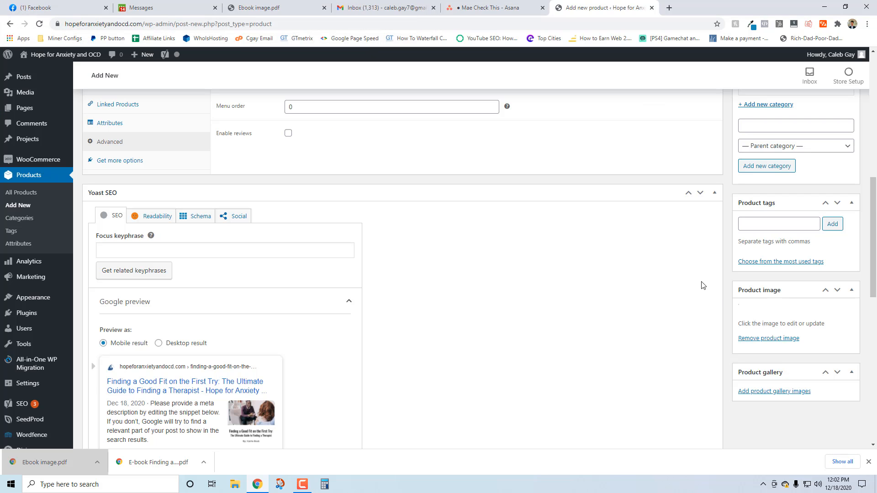
Check the product image and the remaining product sections, and publish the e-book product
scroll(648, 278, "down", 2)
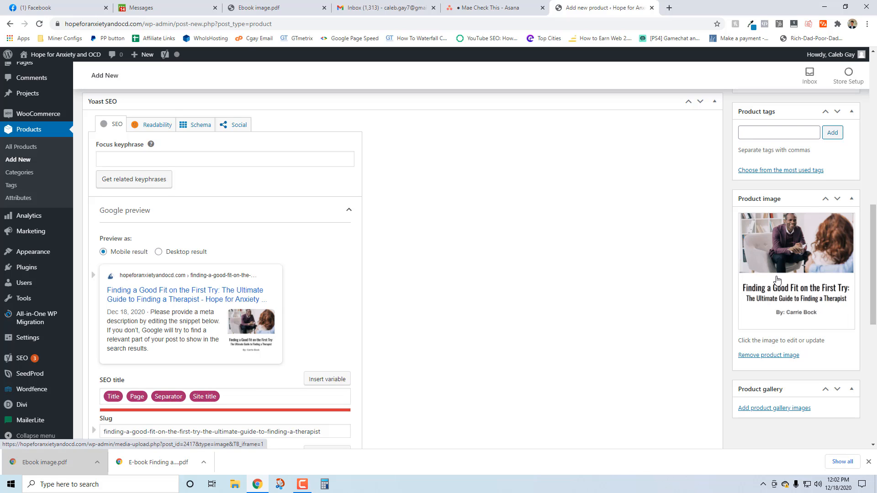
scroll(777, 280, "down", 1)
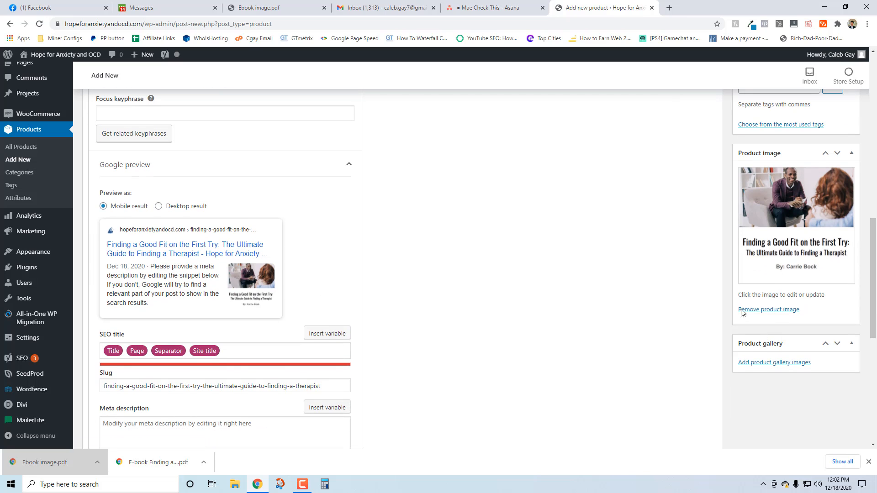
scroll(775, 316, "down", 1)
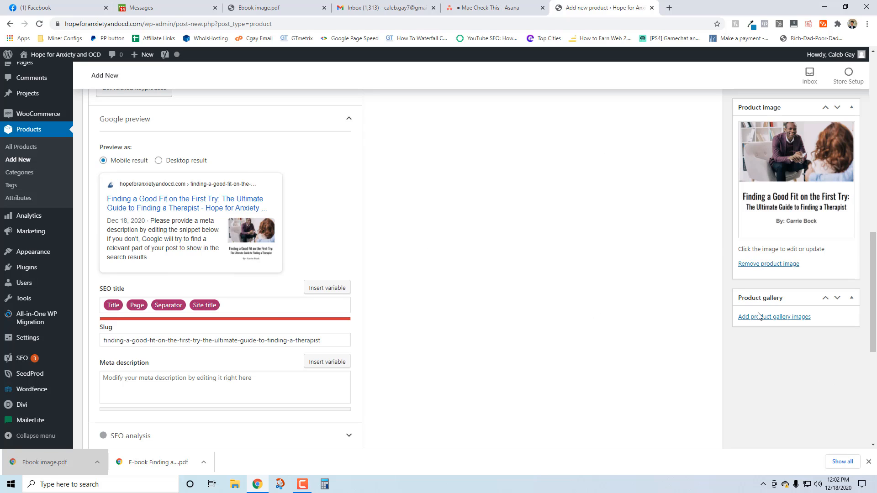
scroll(800, 322, "down", 4)
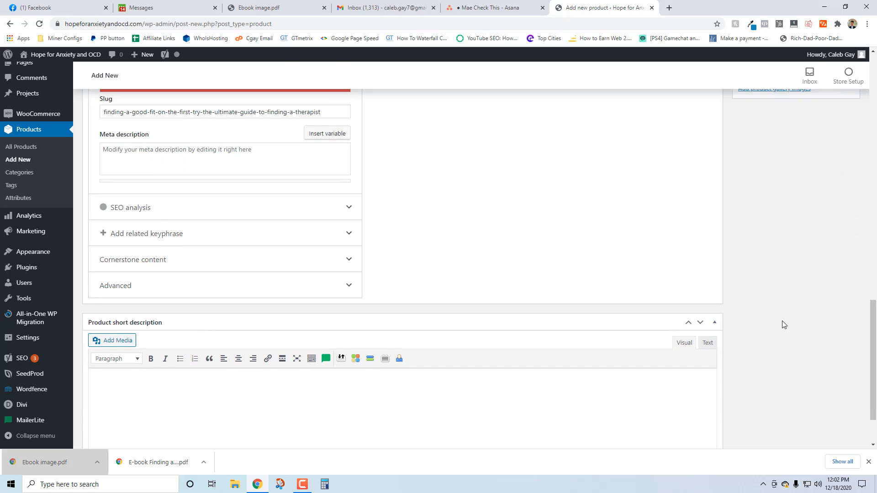
scroll(778, 315, "up", 8)
scroll(795, 224, "up", 6)
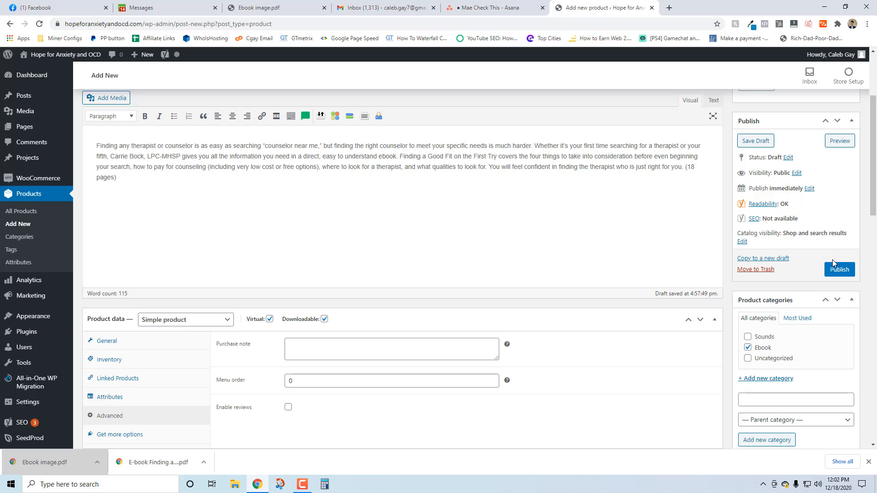
left_click(832, 271)
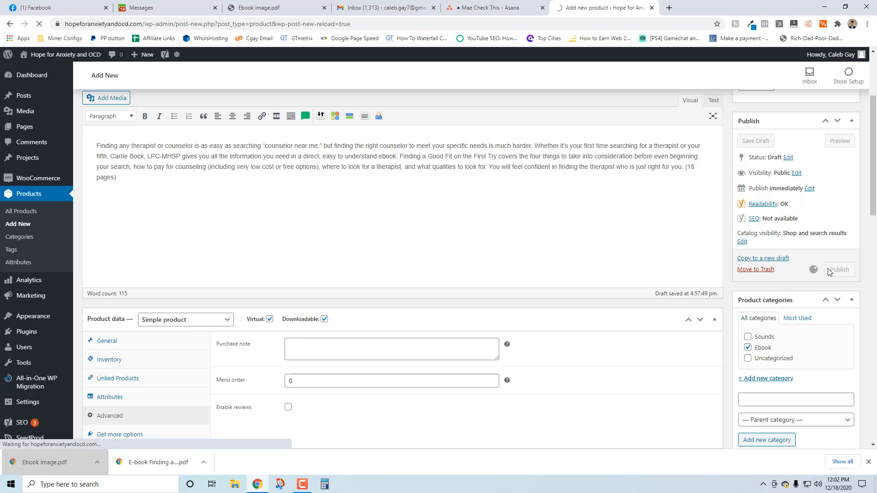